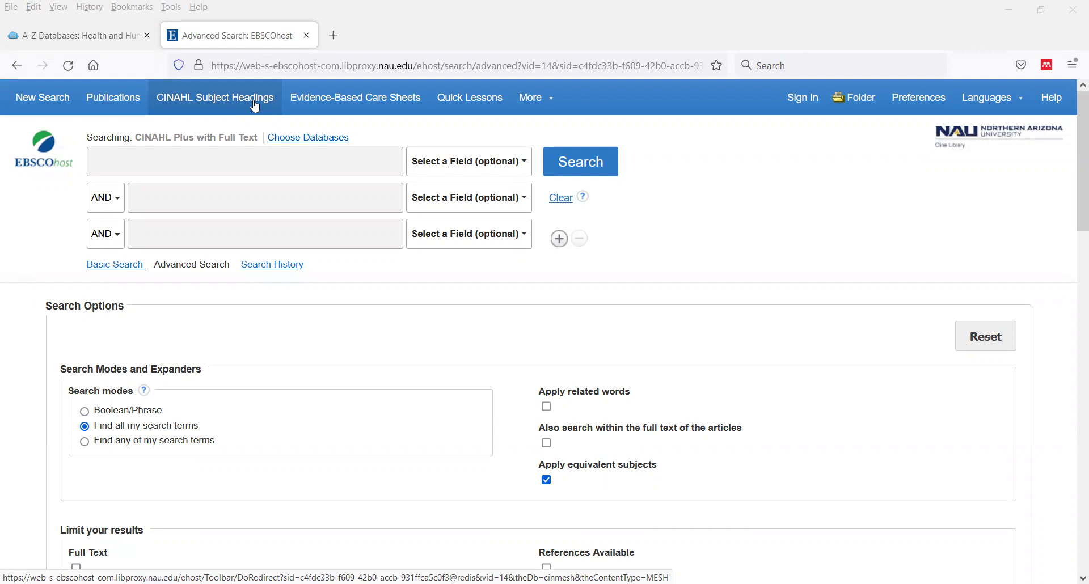
Look up "palliative care" in the CINAHL Subject Headings using the relevancy-ranked option.
left_click(255, 106)
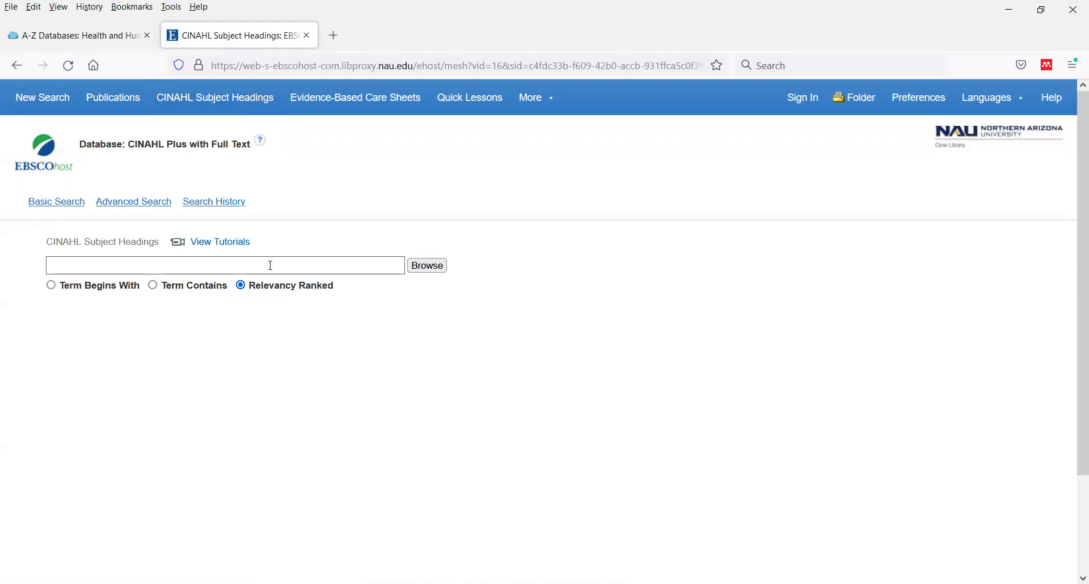
left_click(271, 265)
type("p")
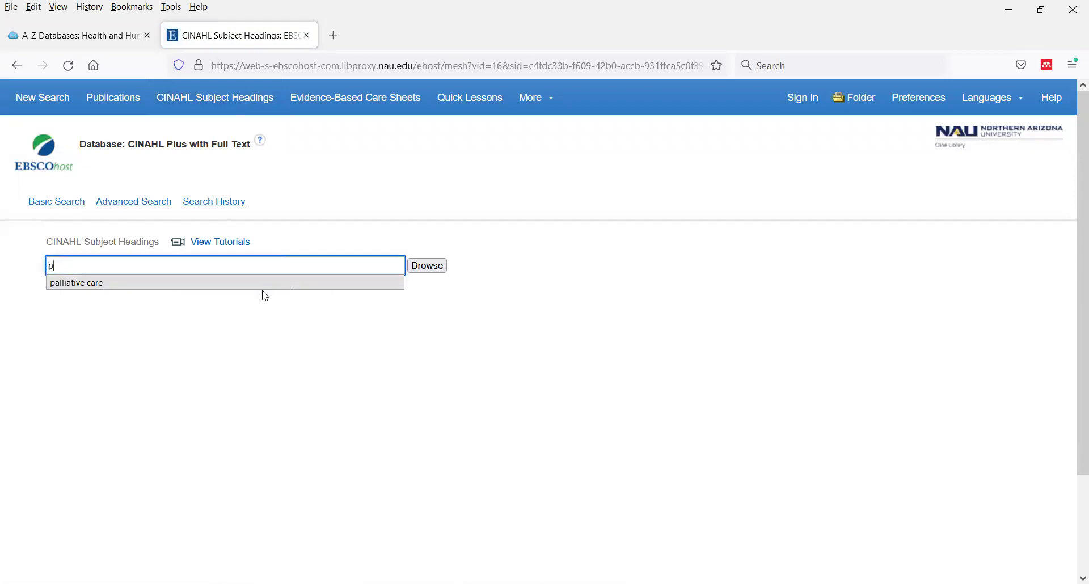
left_click(272, 284)
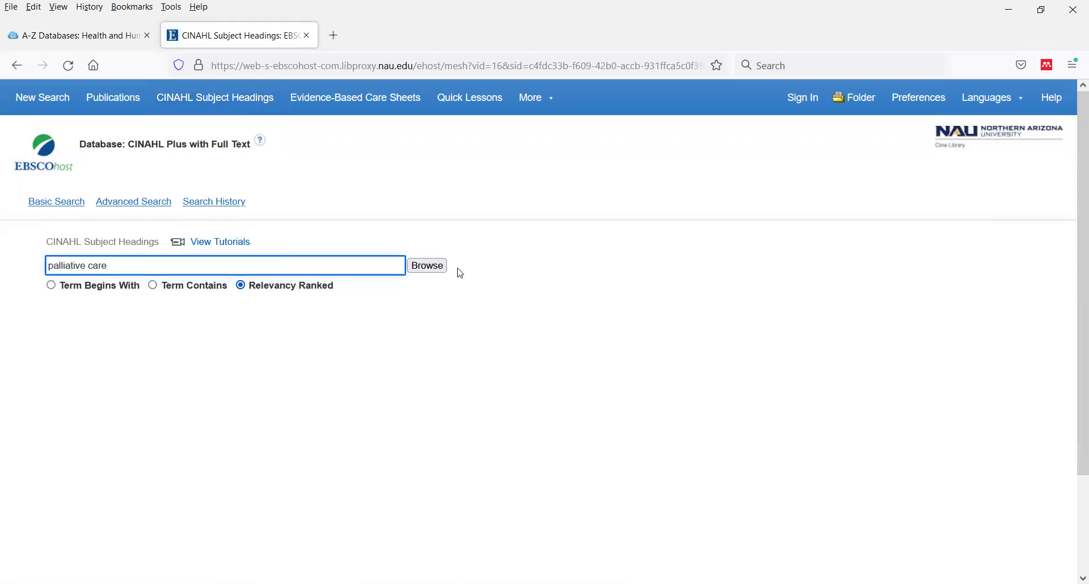
left_click(433, 270)
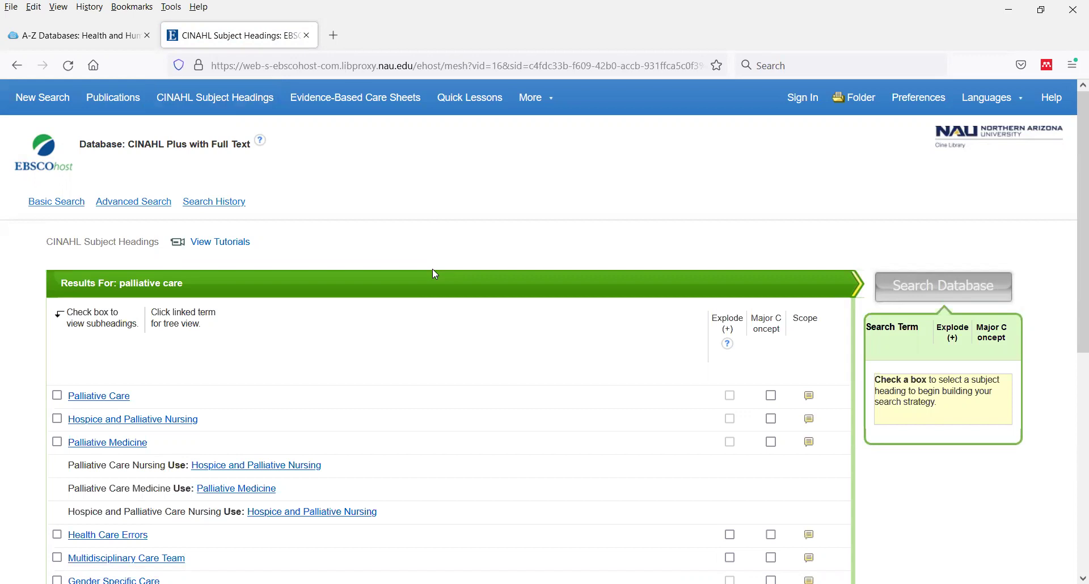
Open the tree view of the Palliative Care subject heading and select Palliative Care under Patient Care.
scroll(372, 390, "down", 4)
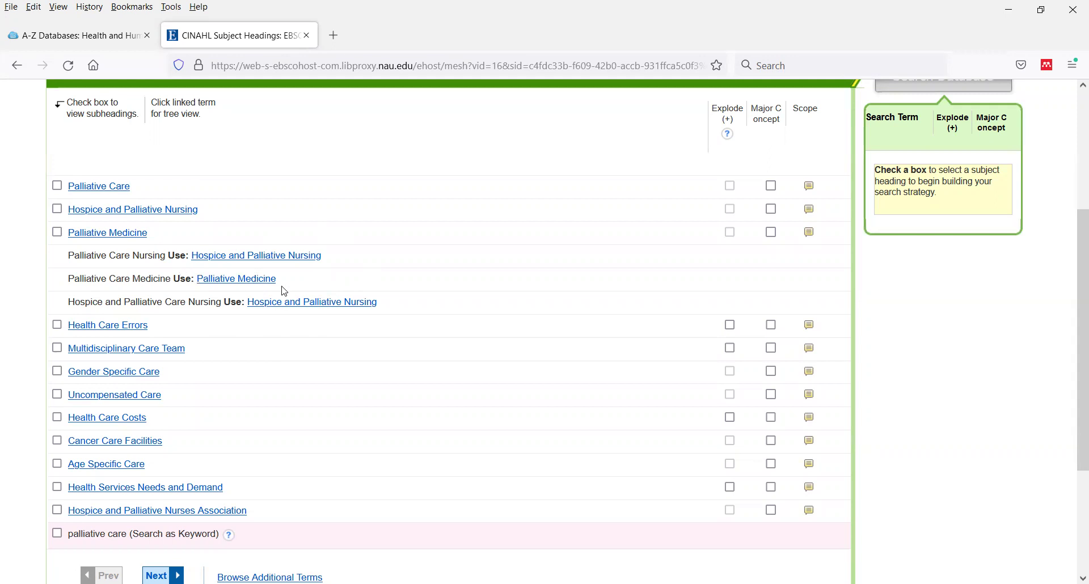
left_click(122, 193)
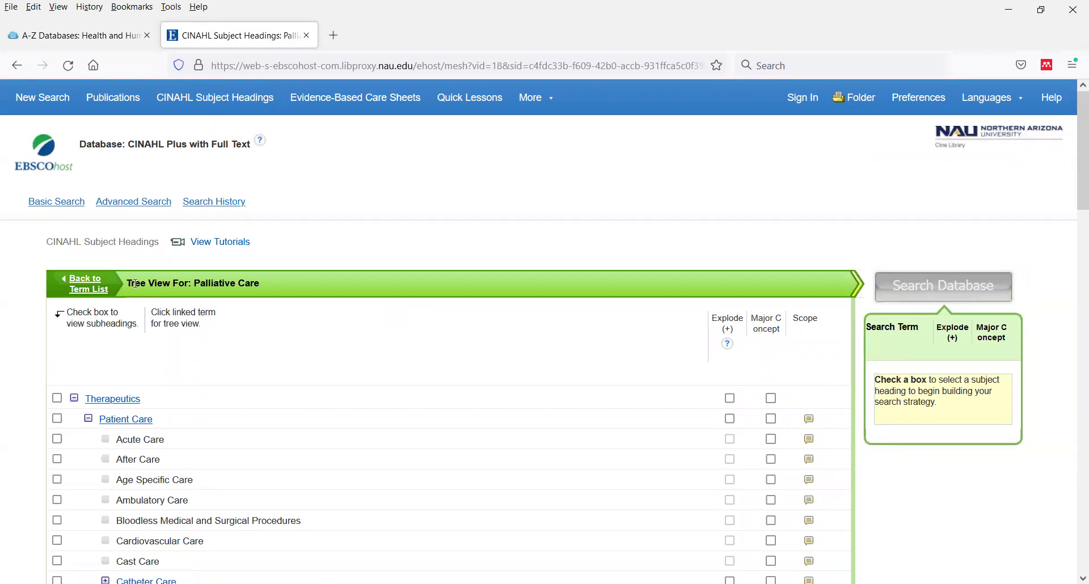
scroll(307, 320, "down", 3)
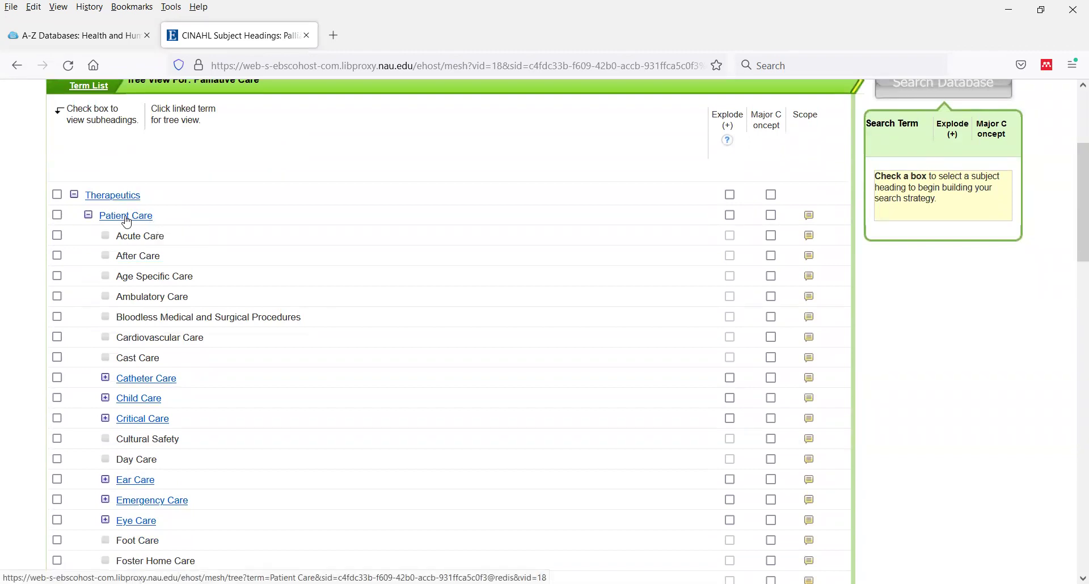
scroll(220, 244, "down", 7)
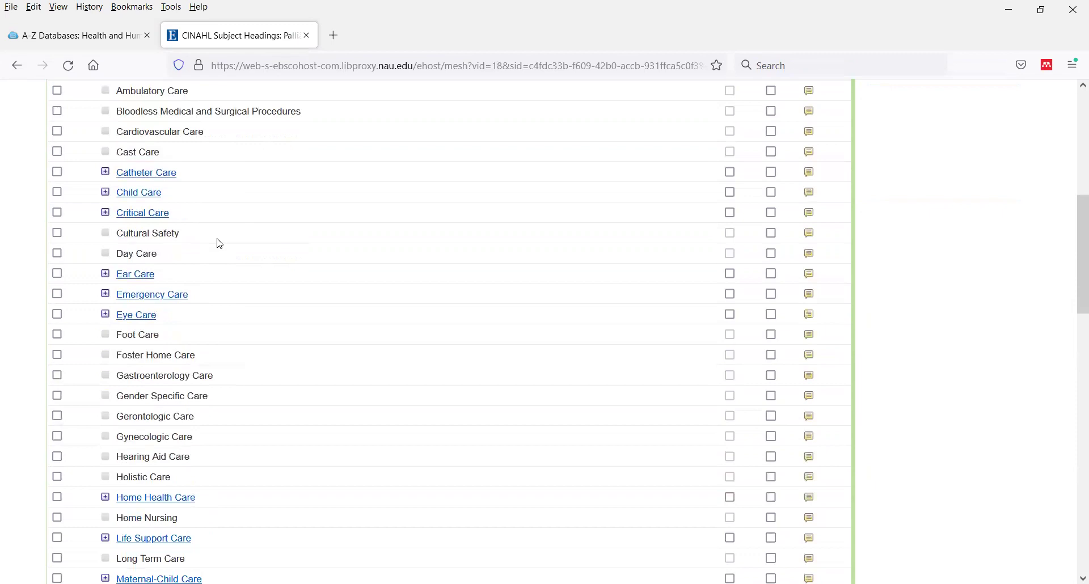
scroll(220, 244, "down", 2)
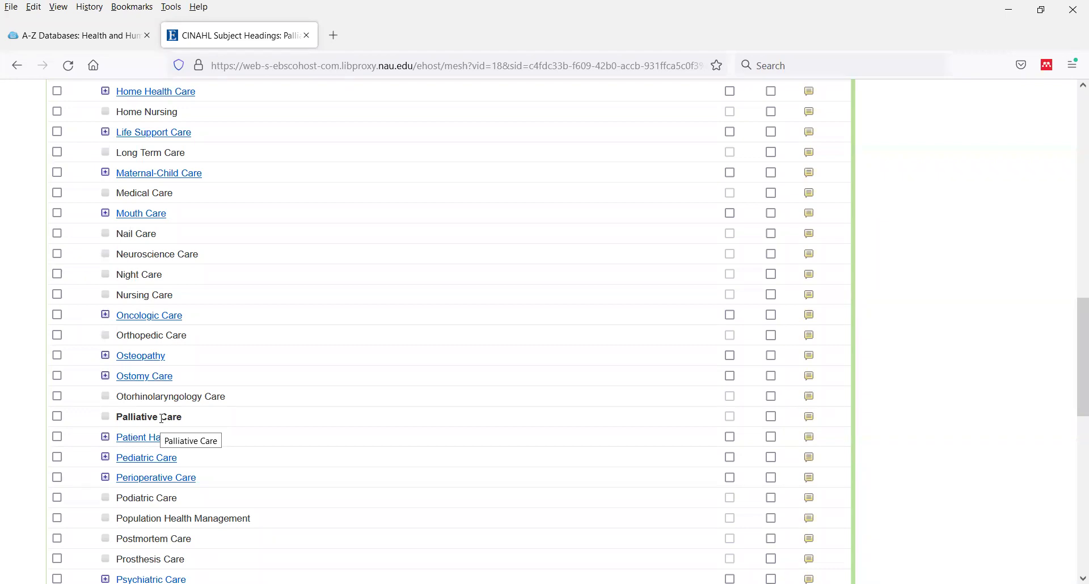
left_click(59, 419)
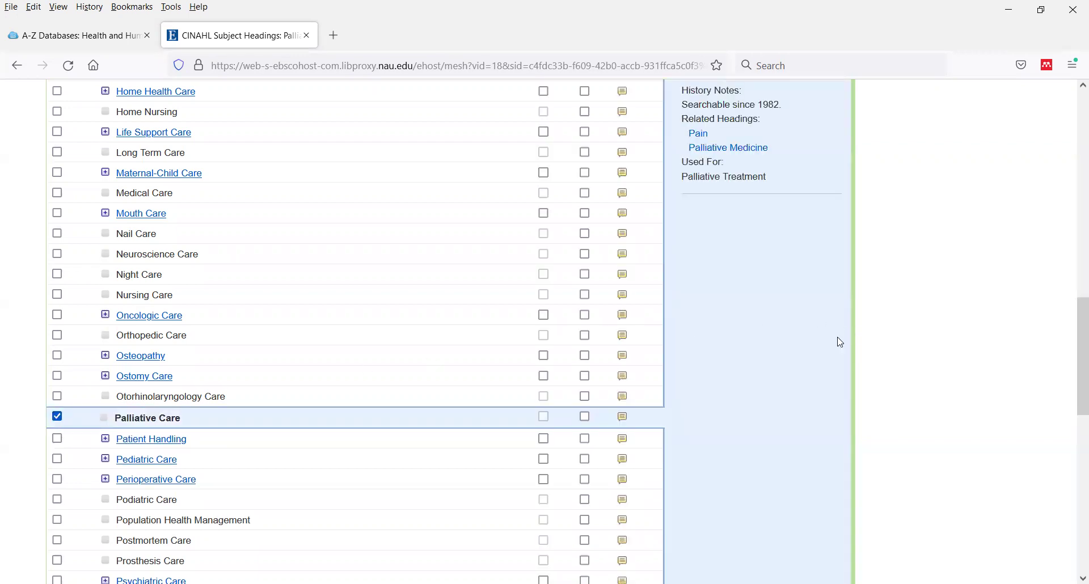
Review the Palliative Care subheadings and search the database for the heading with all subheadings included.
scroll(804, 335, "up", 3)
scroll(804, 334, "up", 3)
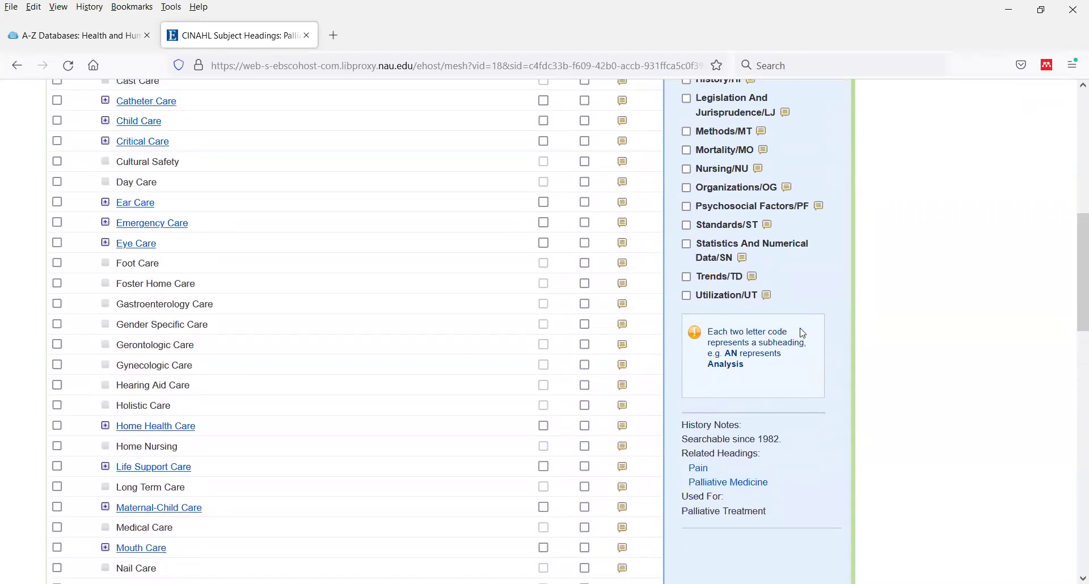
scroll(804, 333, "up", 4)
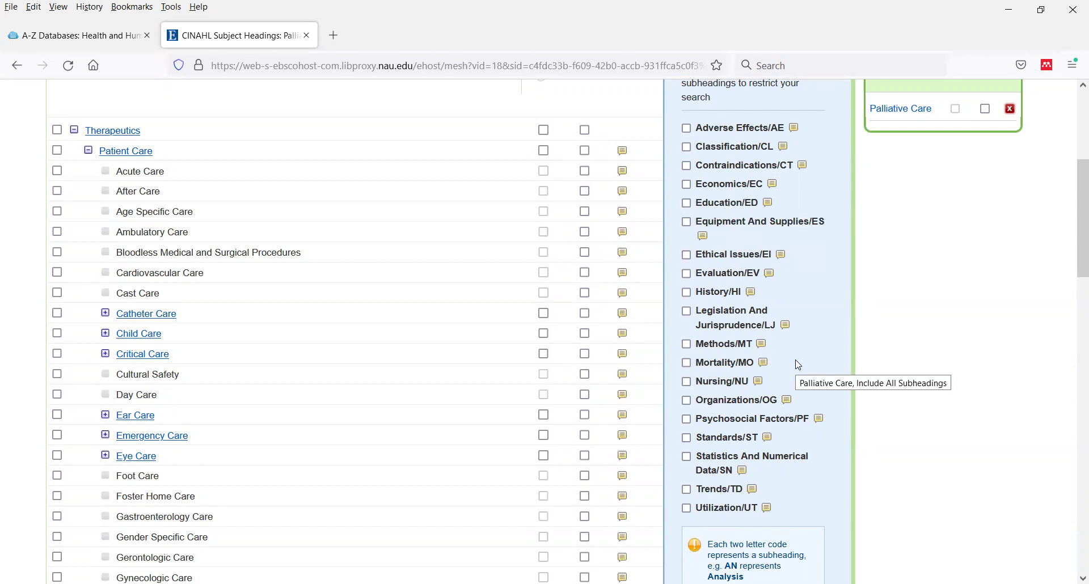
scroll(800, 365, "up", 3)
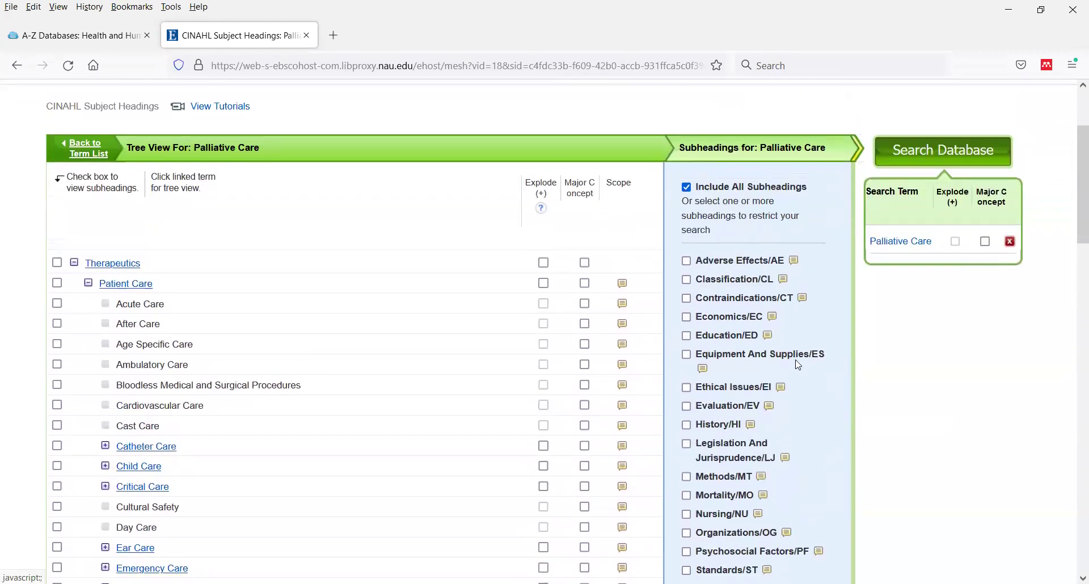
scroll(799, 365, "down", 12)
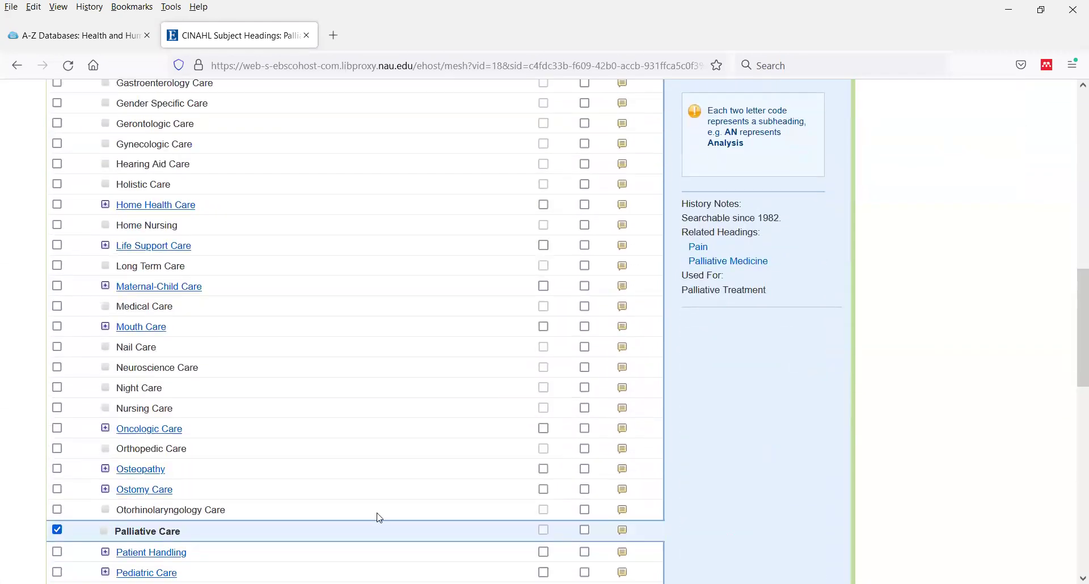
scroll(725, 396, "up", 12)
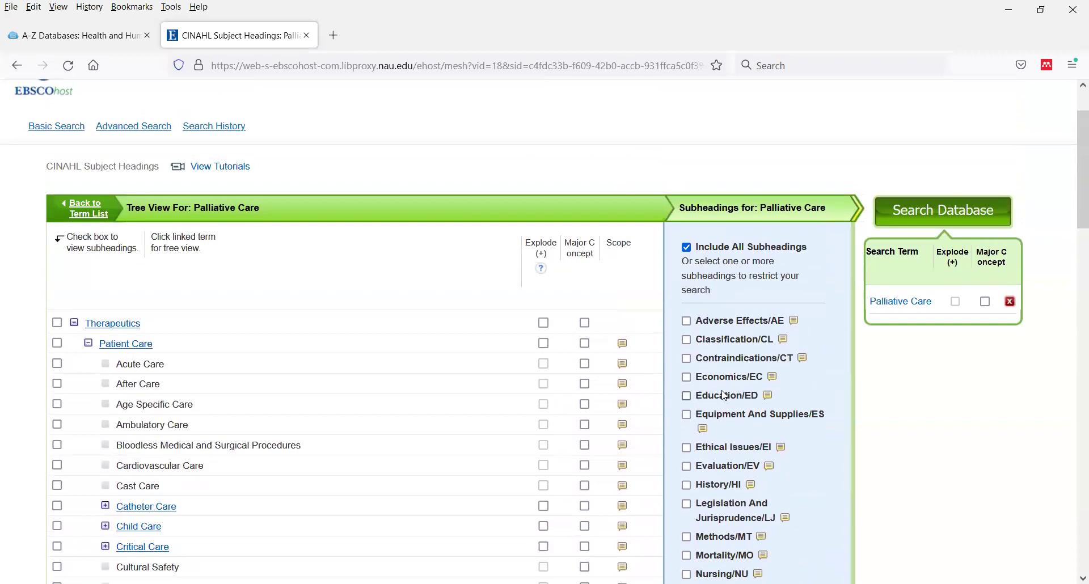
left_click(952, 209)
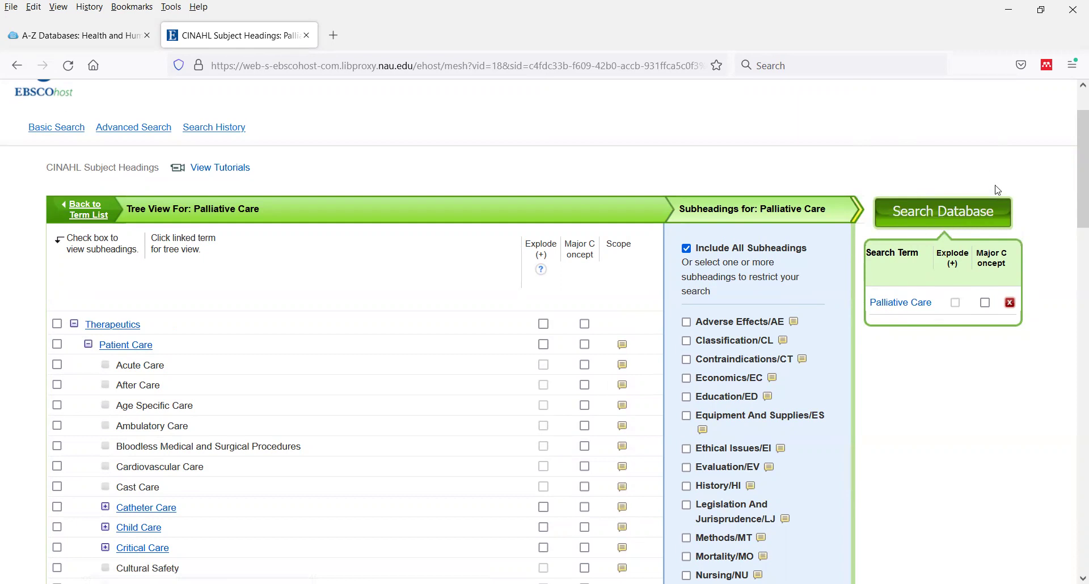
left_click(959, 212)
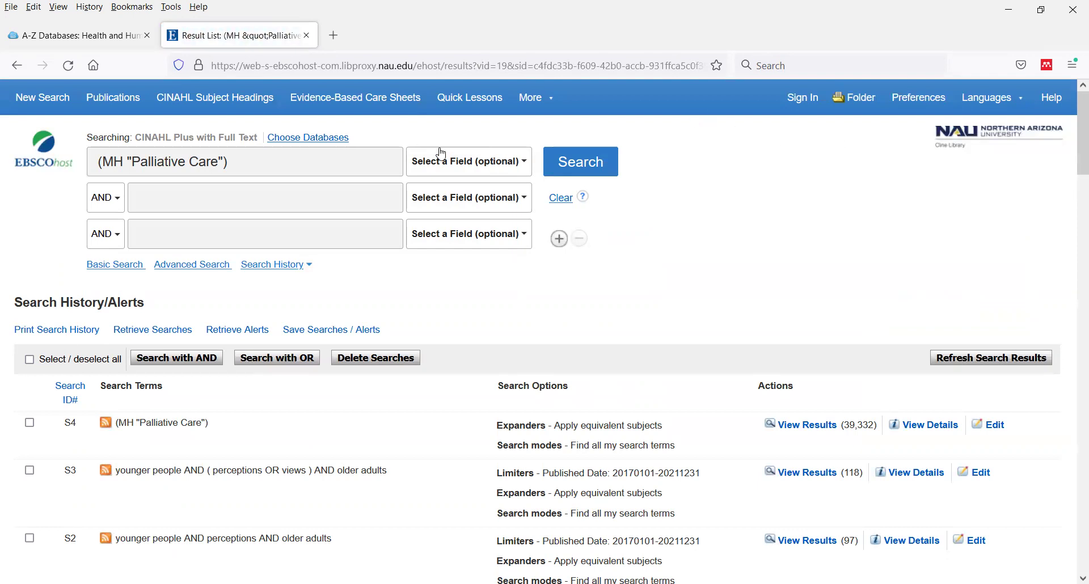
Narrow the Palliative Care heading search by adding "child" and "cancer" as AND terms, and run it.
left_click(329, 160)
scroll(443, 395, "down", 4)
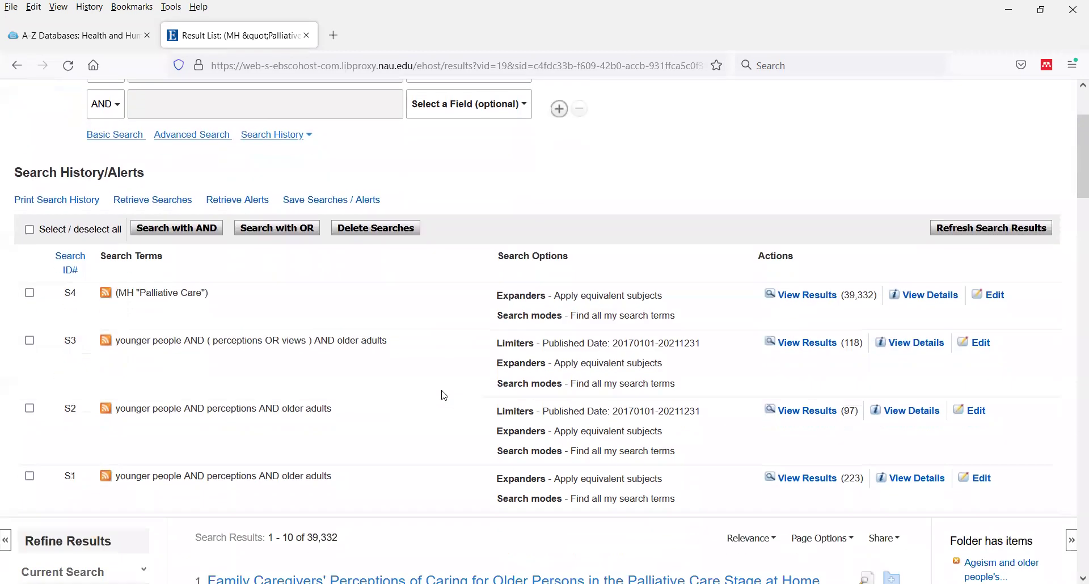
scroll(443, 395, "down", 1)
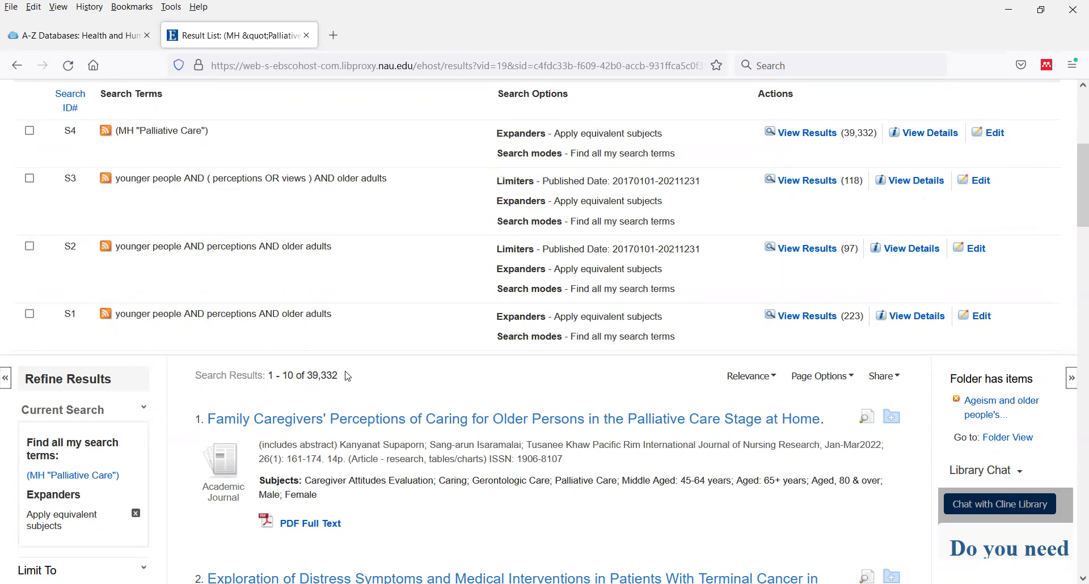
scroll(348, 376, "up", 5)
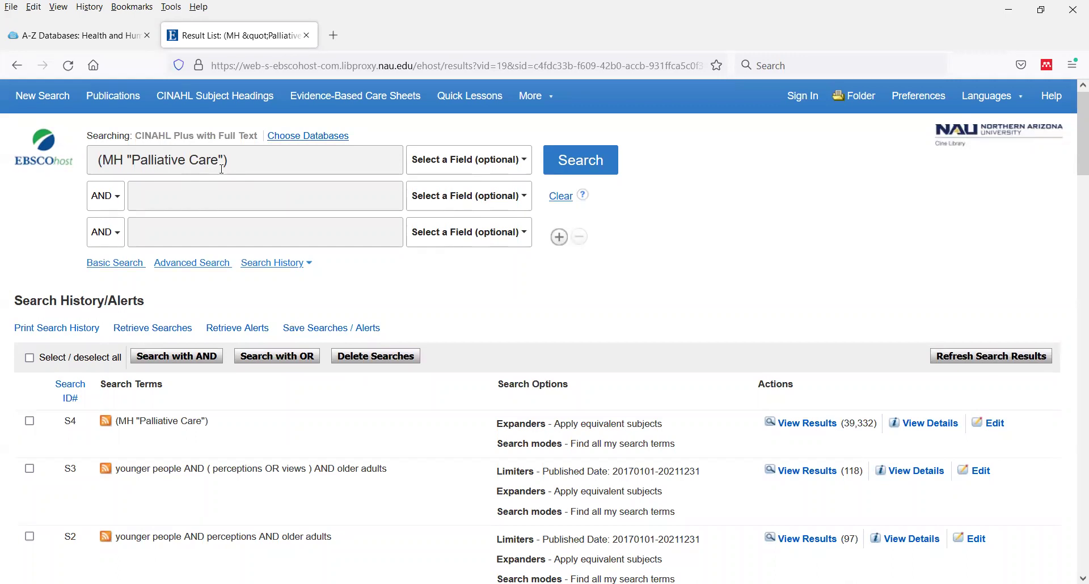
left_click(217, 193)
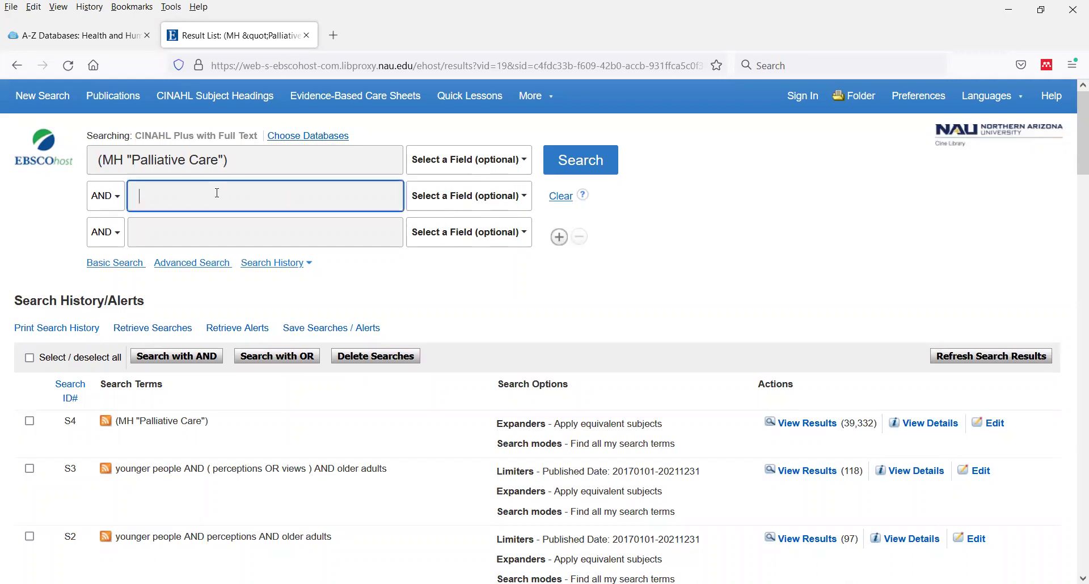
type("child")
key("Tab")
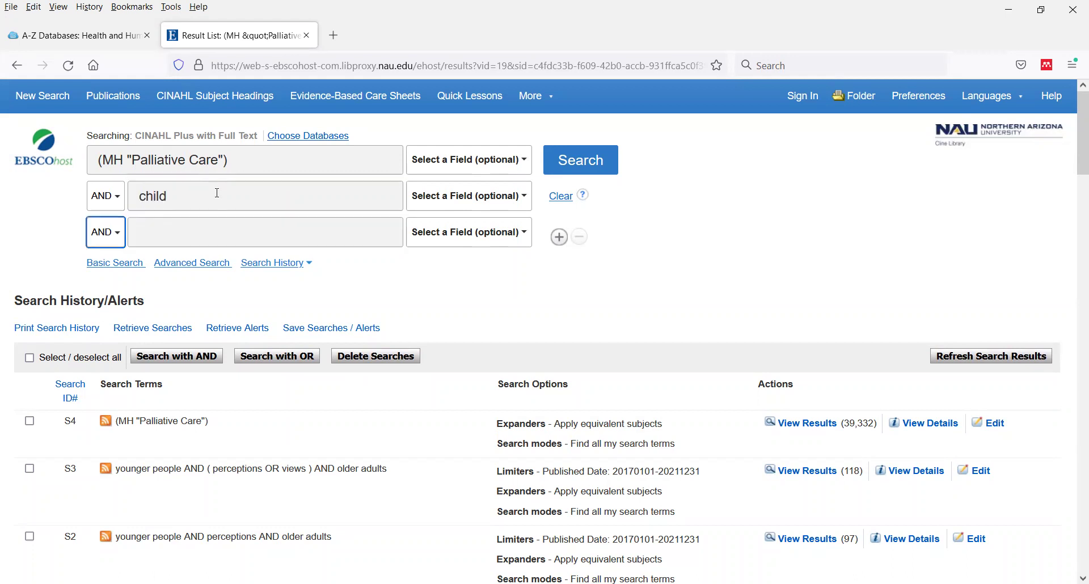
key("Tab")
type("cancer")
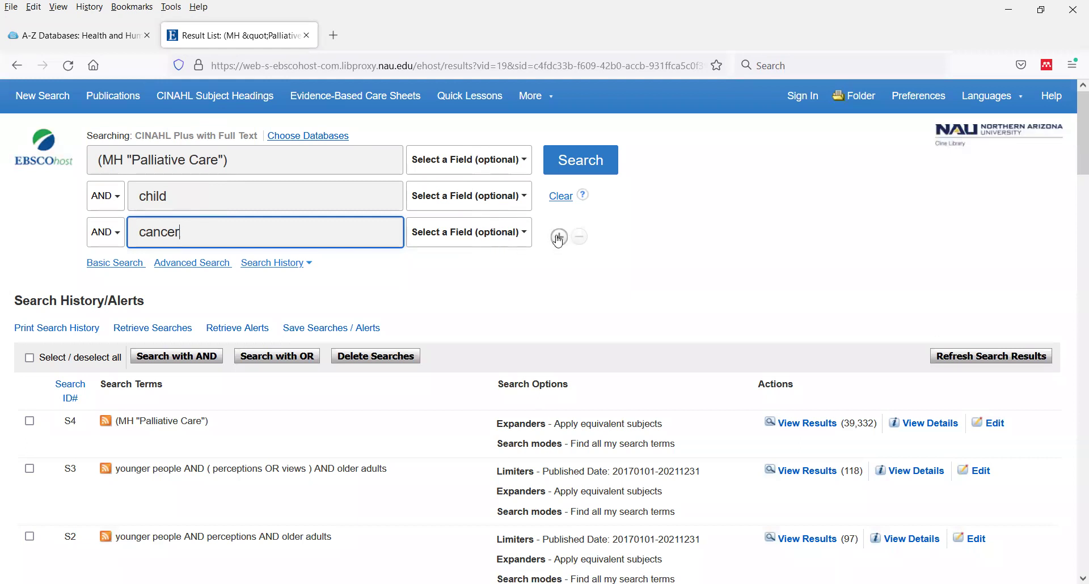
left_click(593, 163)
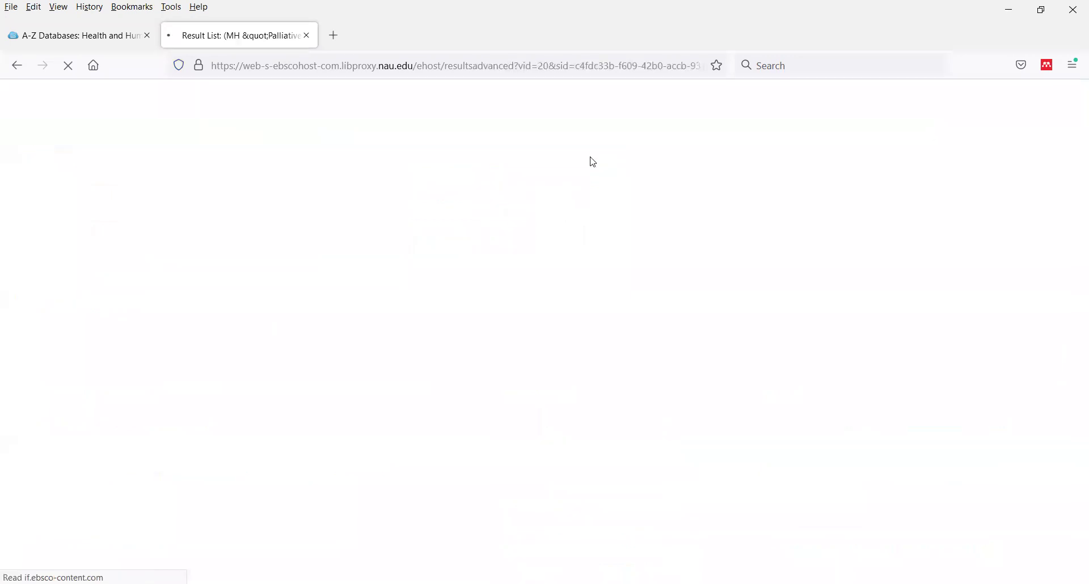
Limit the search results to academic journals with publication dates from 2017 to 2022.
scroll(662, 322, "down", 3)
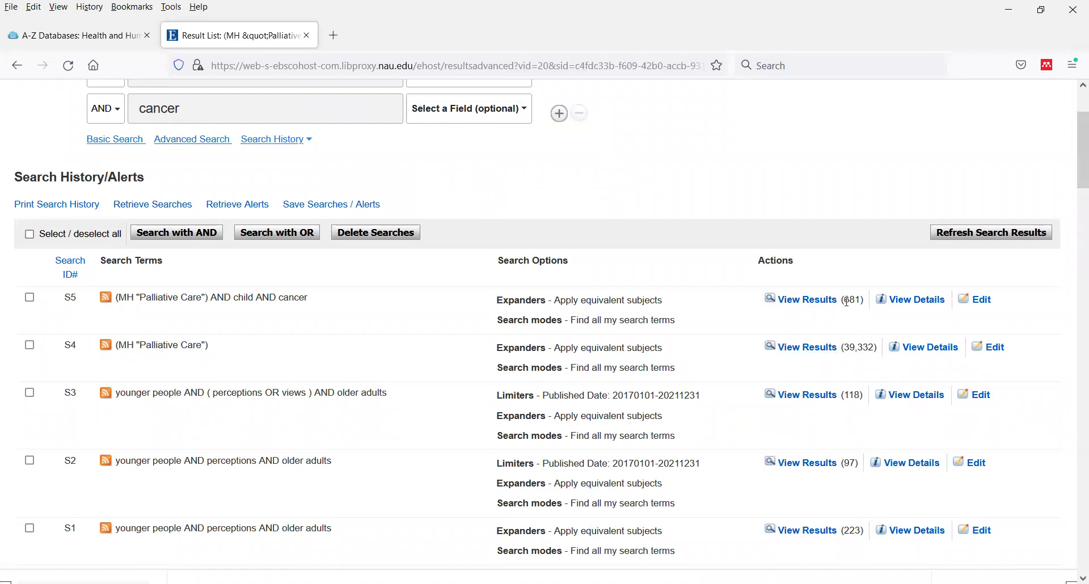
scroll(841, 341, "down", 6)
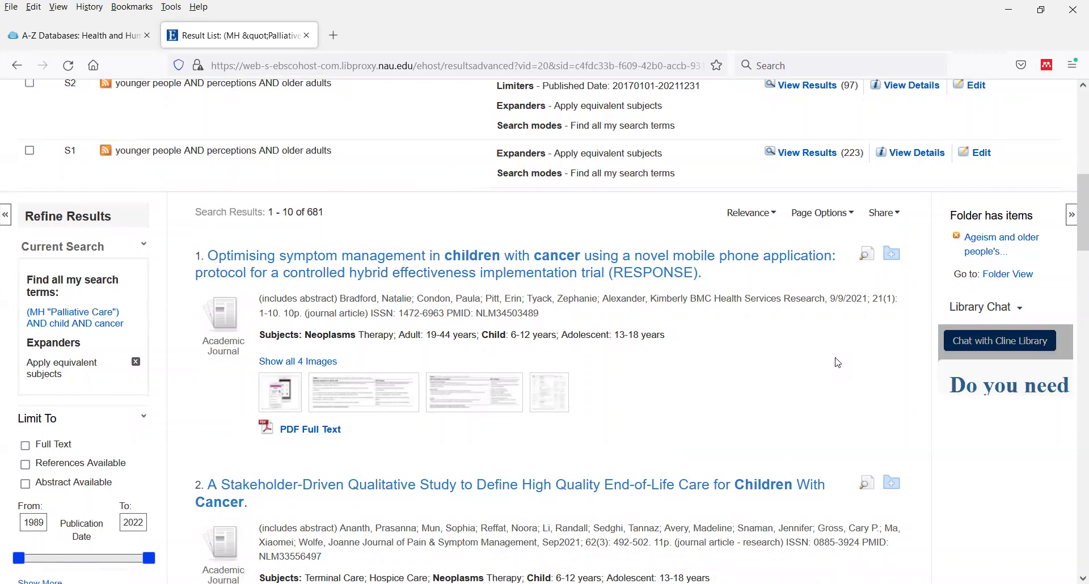
scroll(838, 362, "down", 4)
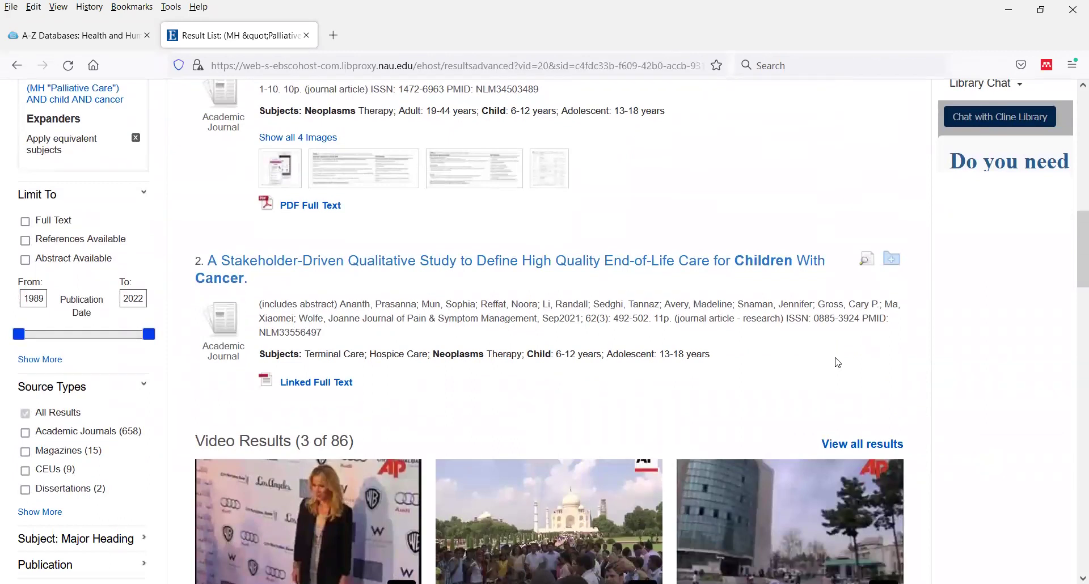
left_click(26, 433)
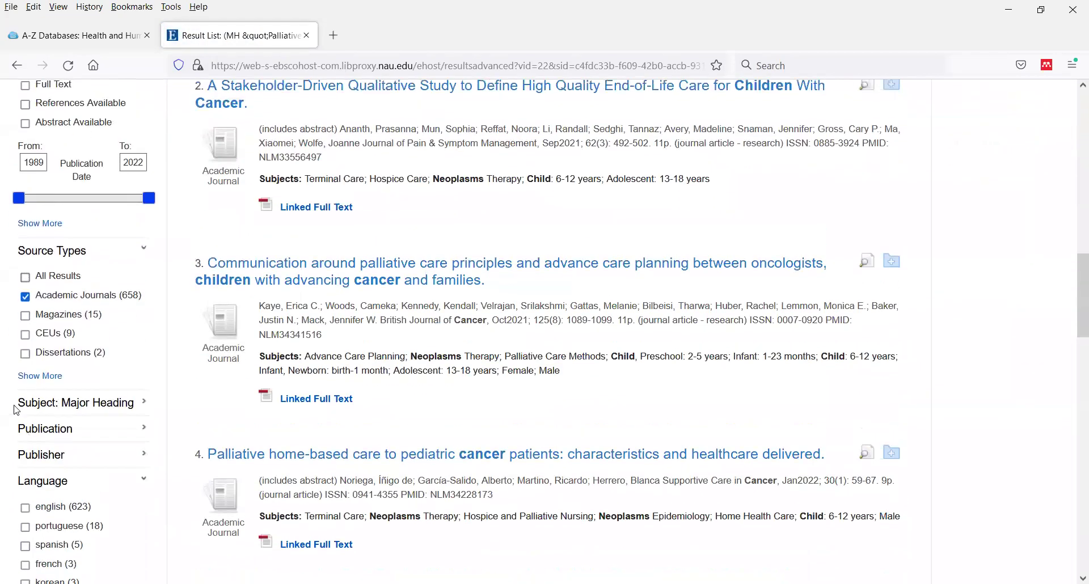
left_click_drag(18, 198, 131, 206)
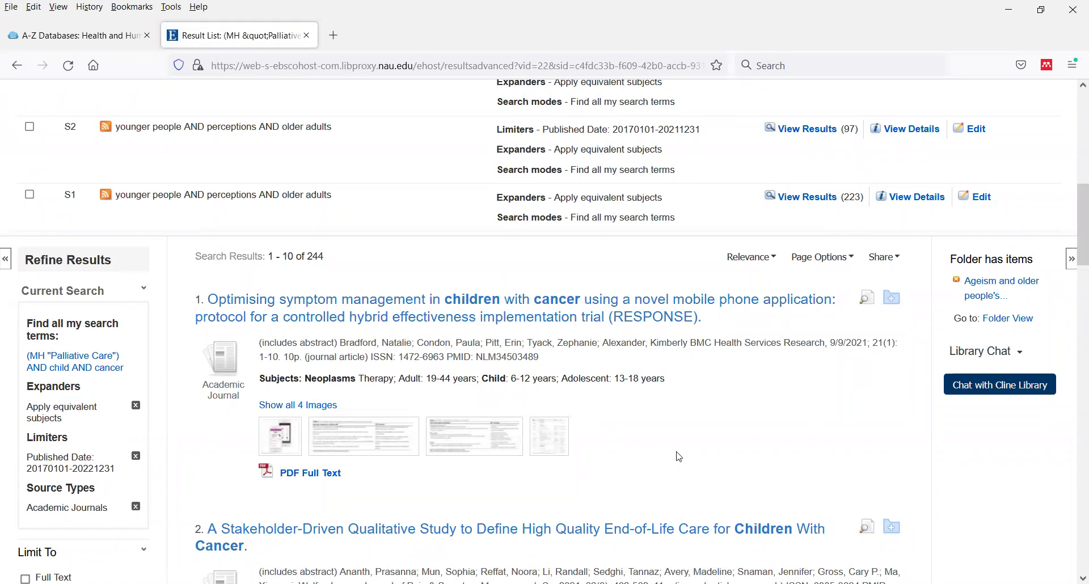
Examine the filtered article list, including the titles, subjects and full-text links of the first results.
scroll(690, 471, "down", 1)
scroll(690, 472, "down", 4)
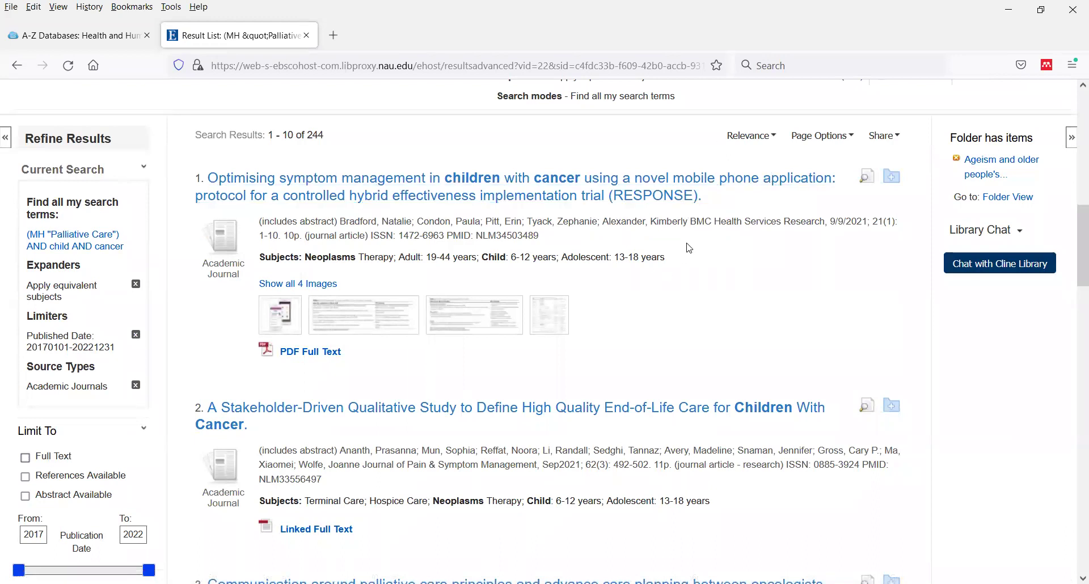
scroll(713, 314, "down", 2)
scroll(714, 314, "down", 3)
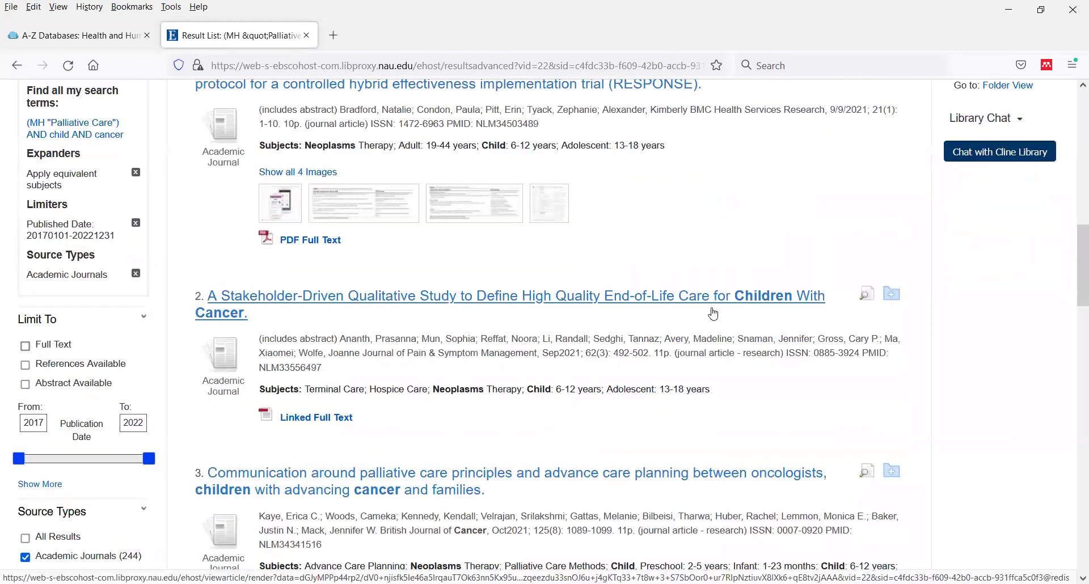
scroll(742, 413, "down", 1)
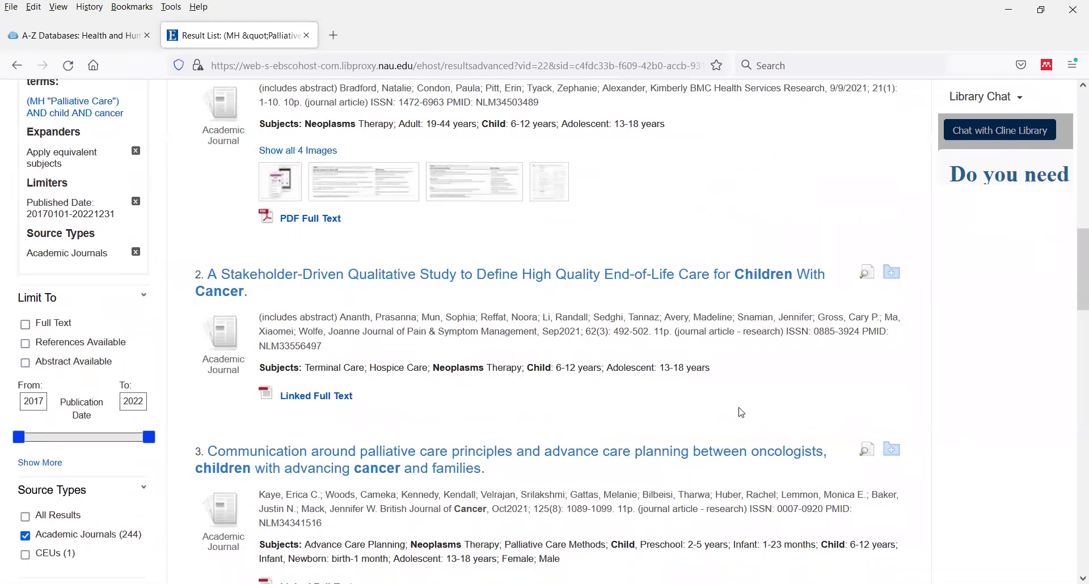
scroll(746, 378, "down", 1)
scroll(746, 378, "down", 1)
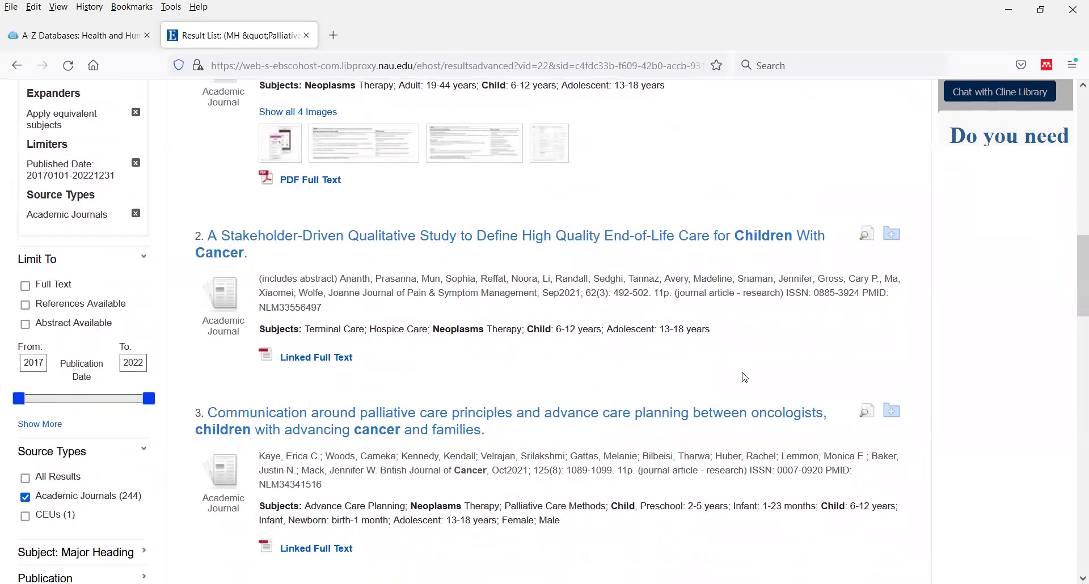
scroll(746, 378, "down", 1)
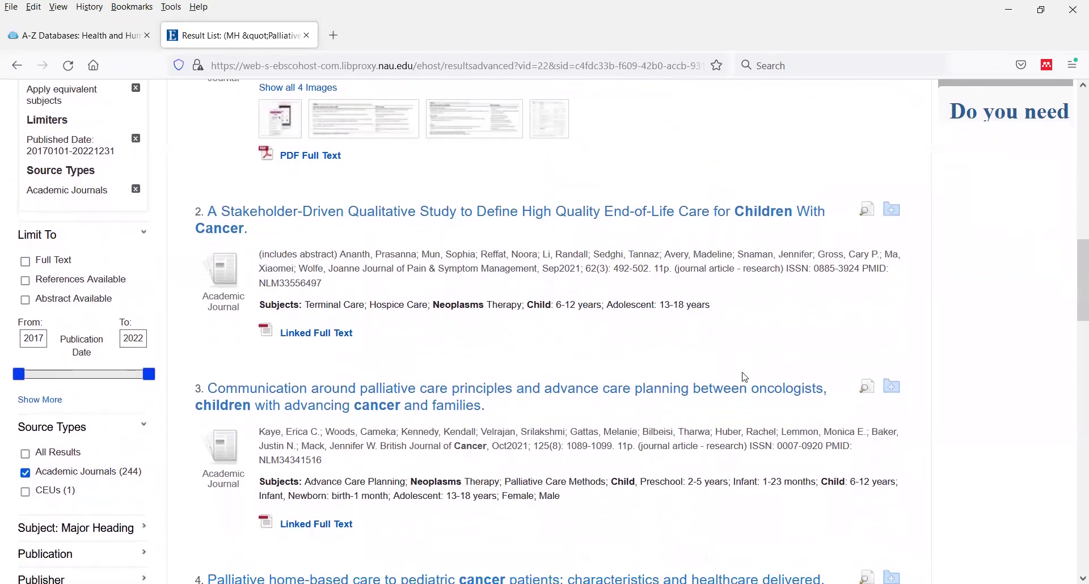
scroll(746, 378, "down", 3)
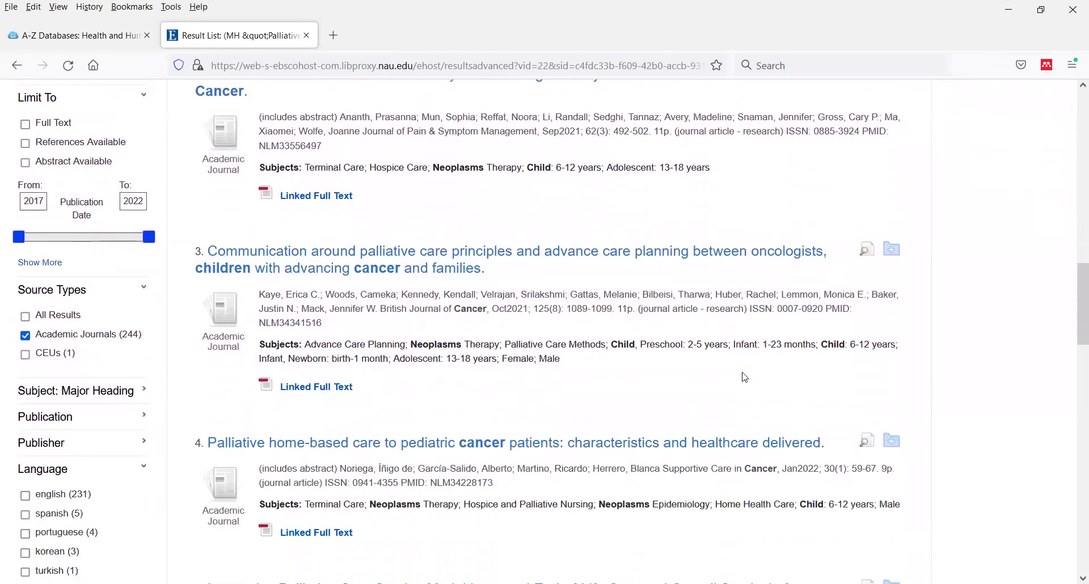
Review the titles and subjects of the first six filtered articles for a more specific topic to search.
scroll(728, 488, "down", 3)
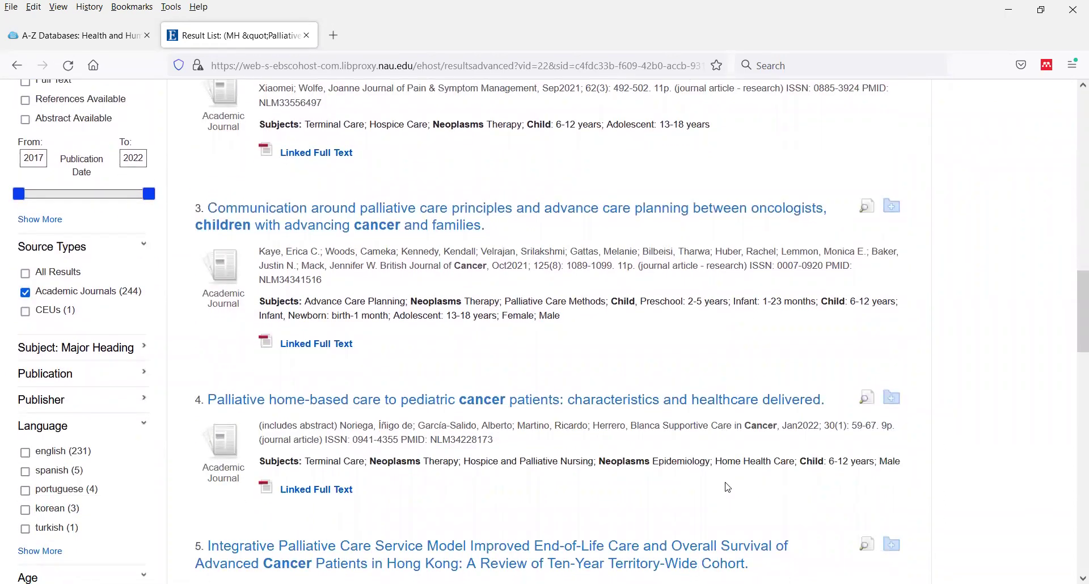
scroll(728, 485, "down", 1)
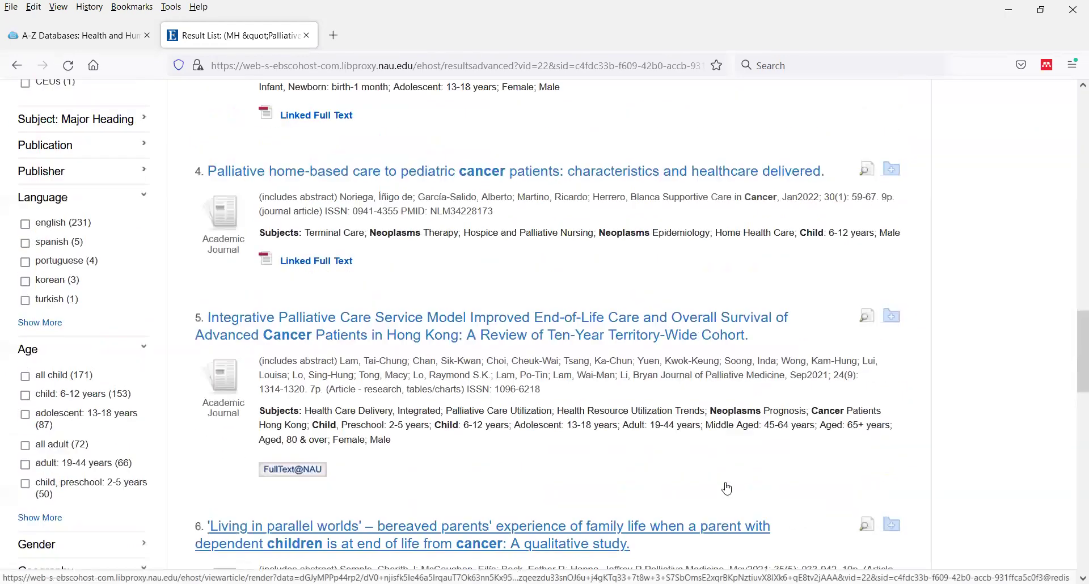
scroll(729, 487, "up", 15)
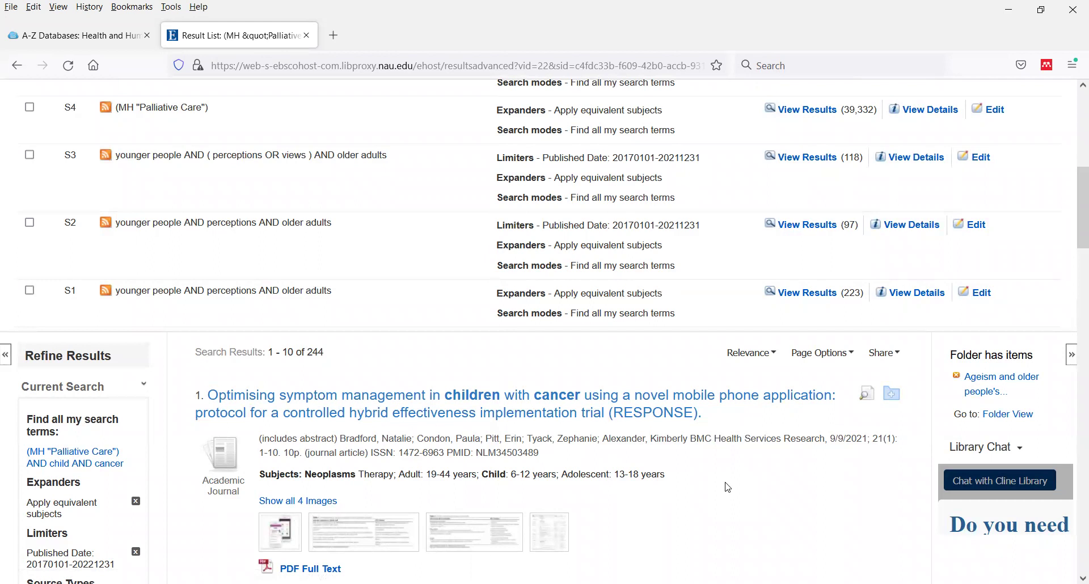
scroll(728, 487, "down", 5)
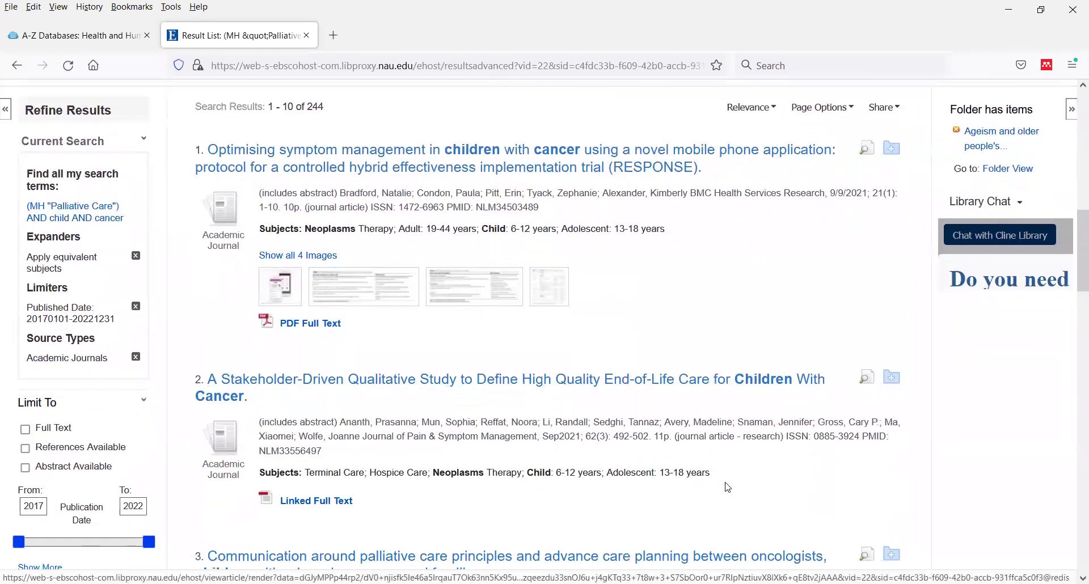
scroll(728, 488, "down", 4)
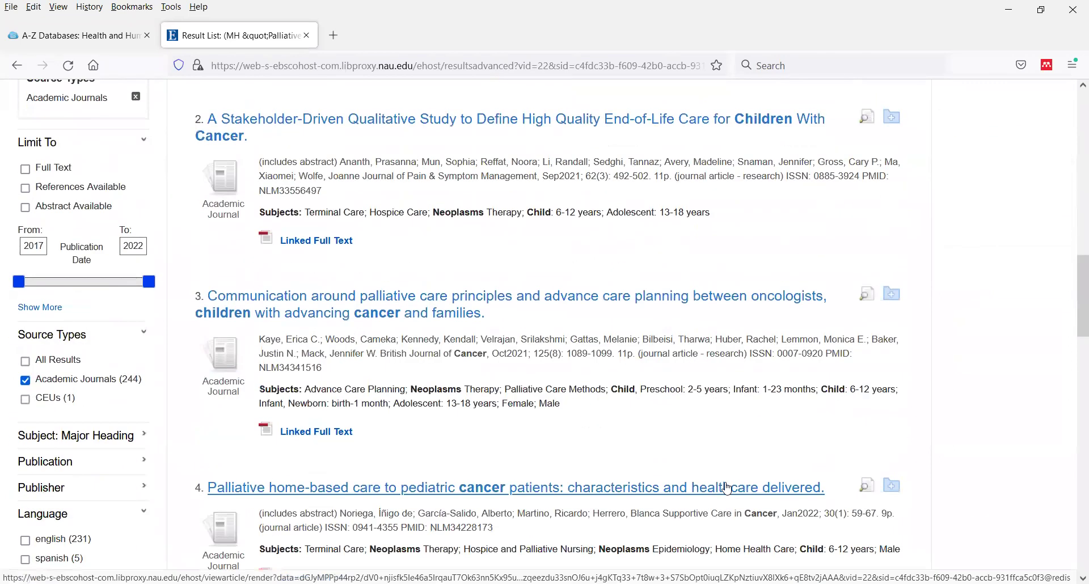
scroll(728, 488, "down", 3)
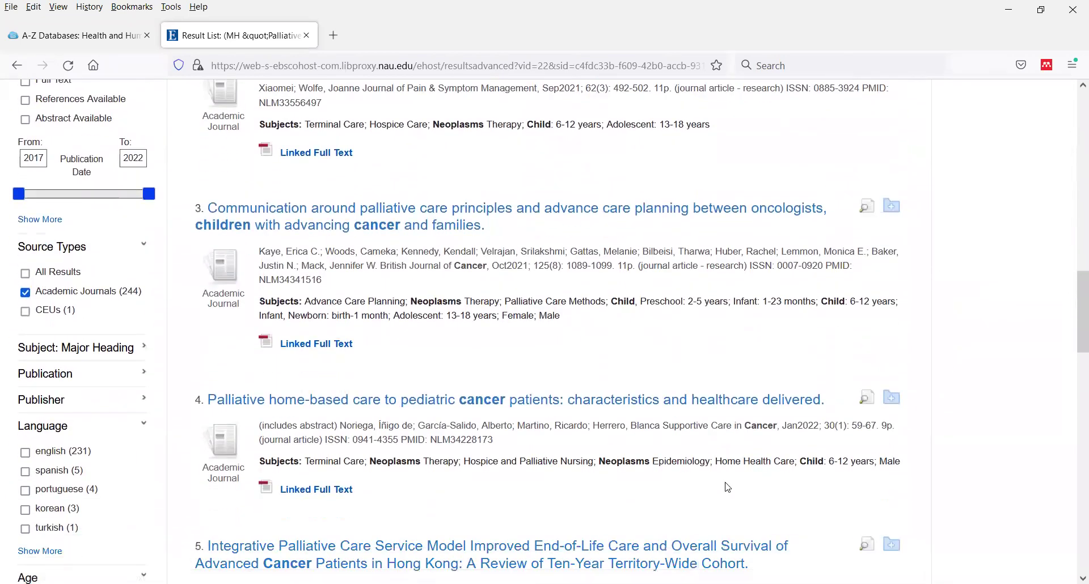
scroll(728, 488, "down", 2)
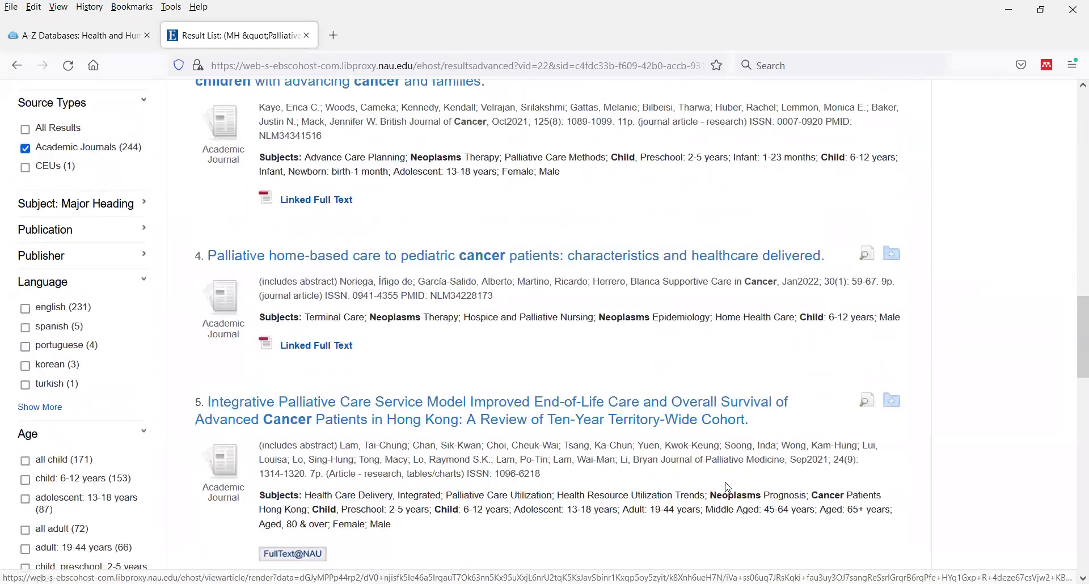
Add "home based care" as a fourth AND term, run the search, and look over the first results.
scroll(728, 488, "up", 20)
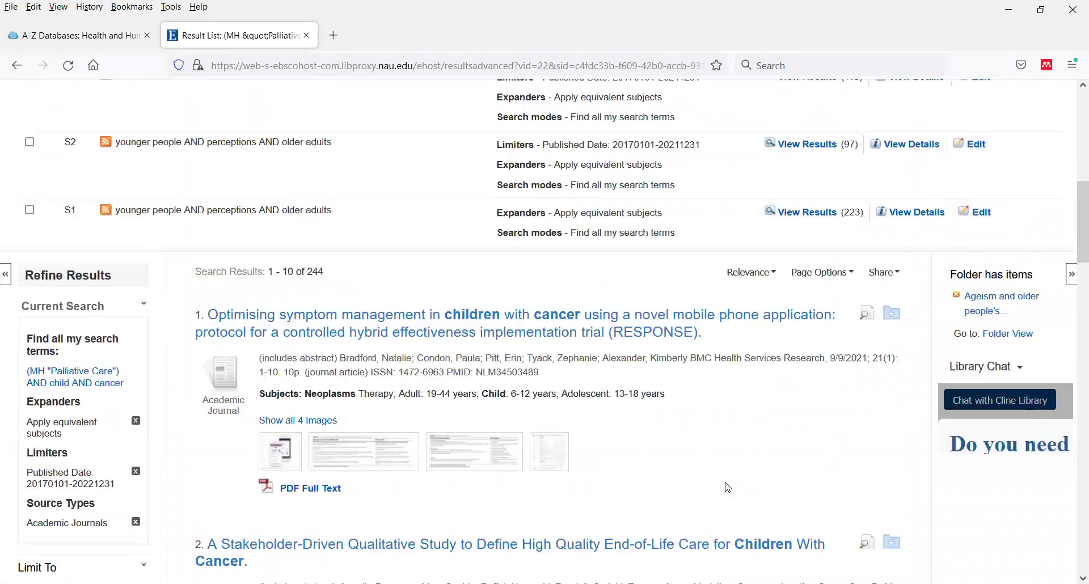
scroll(728, 488, "up", 4)
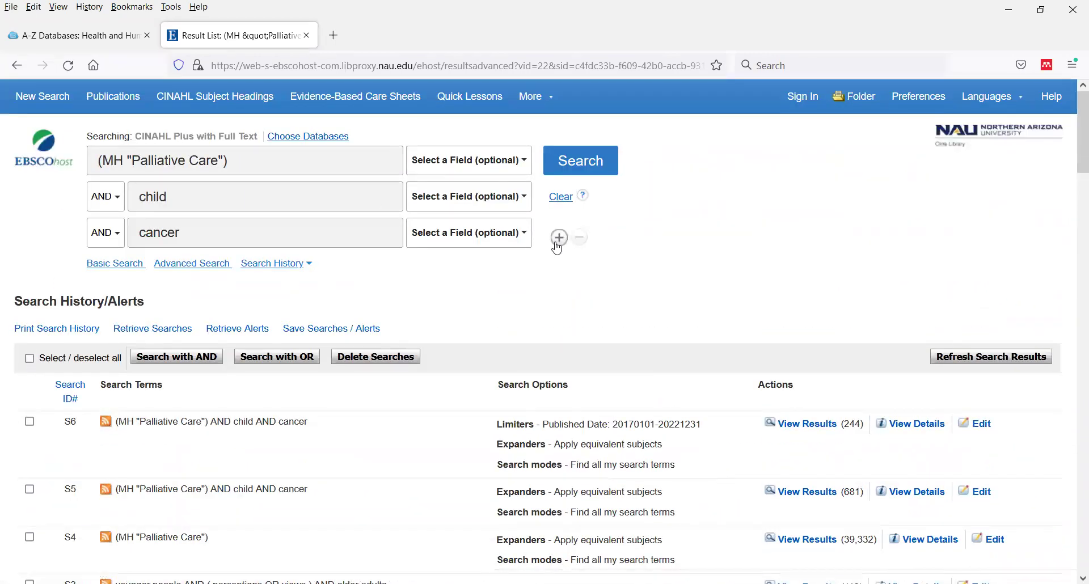
left_click(312, 280)
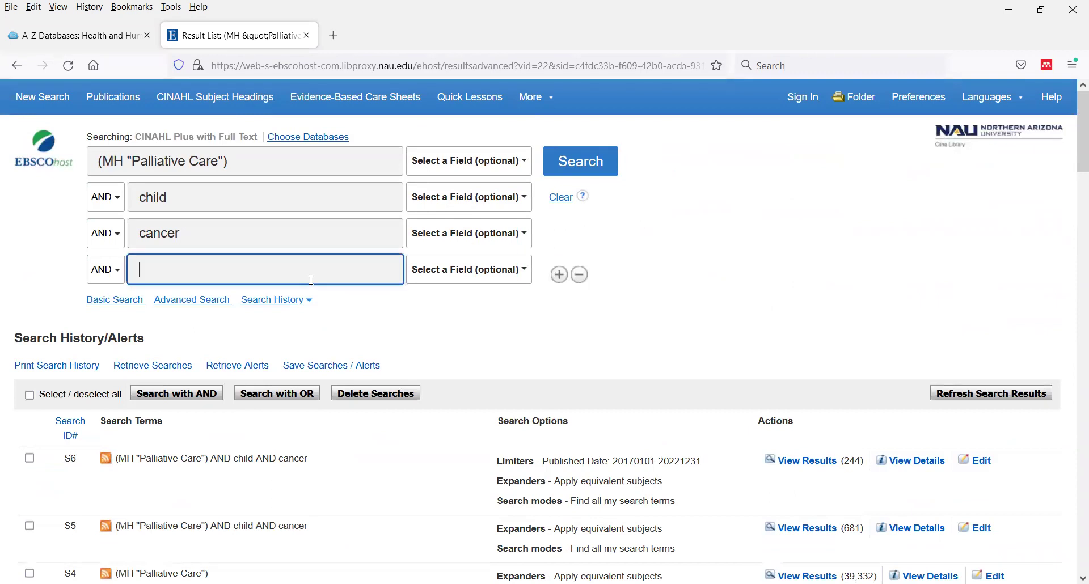
type("home based care")
key("Return")
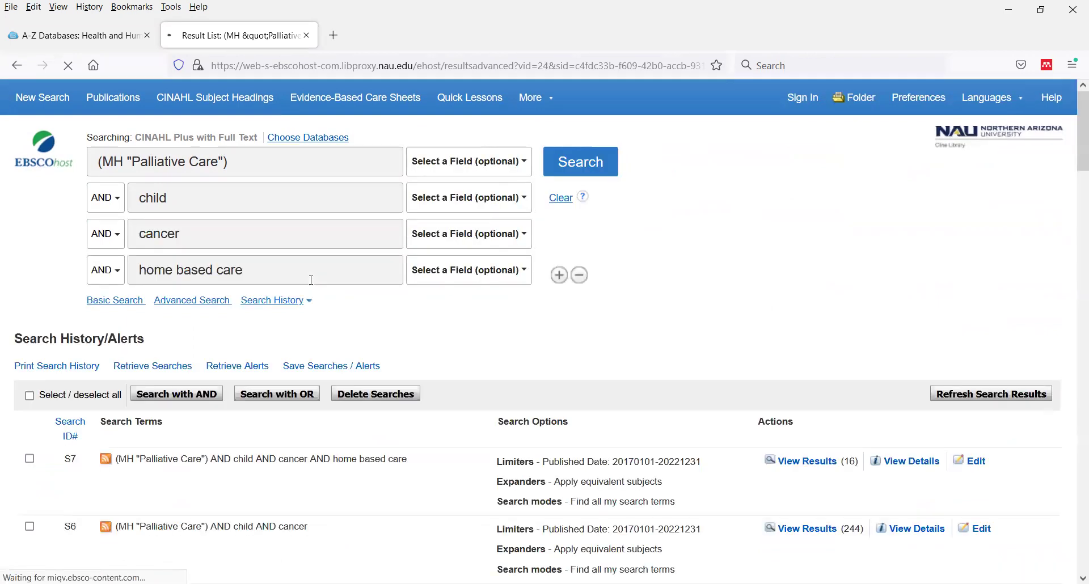
scroll(311, 280, "down", 6)
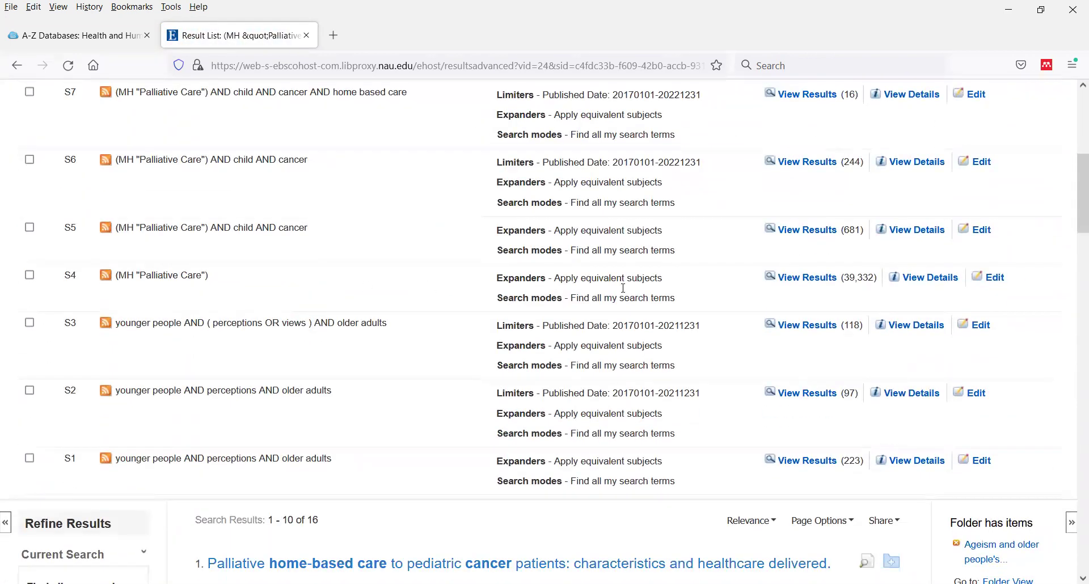
scroll(627, 287, "down", 4)
scroll(618, 304, "down", 2)
scroll(616, 413, "down", 3)
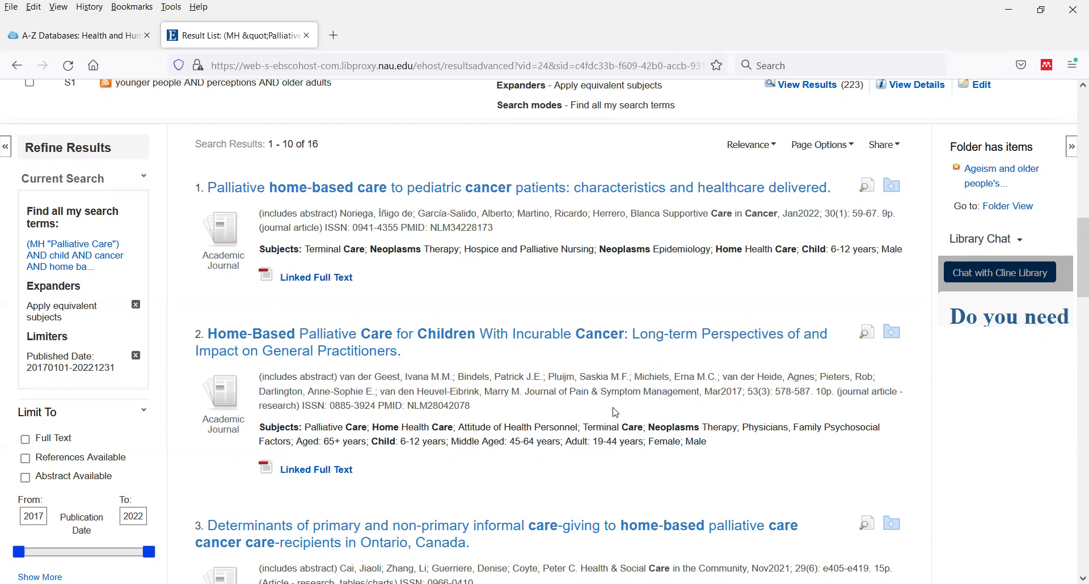
Enclose "home based" in quotation marks within the fourth search term, rerun the search, and look through the result list.
scroll(615, 412, "up", 6)
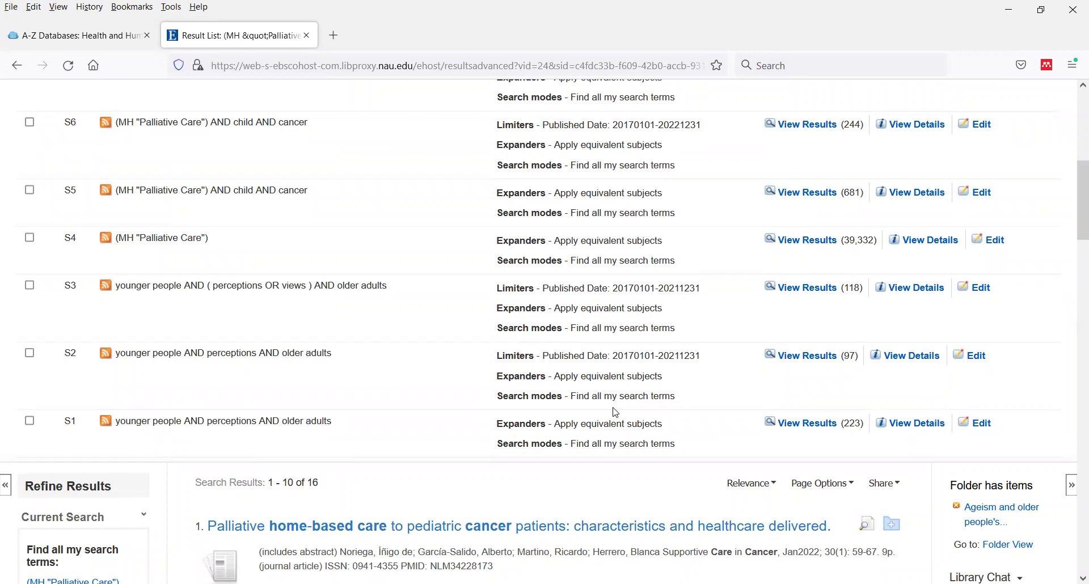
scroll(616, 413, "up", 7)
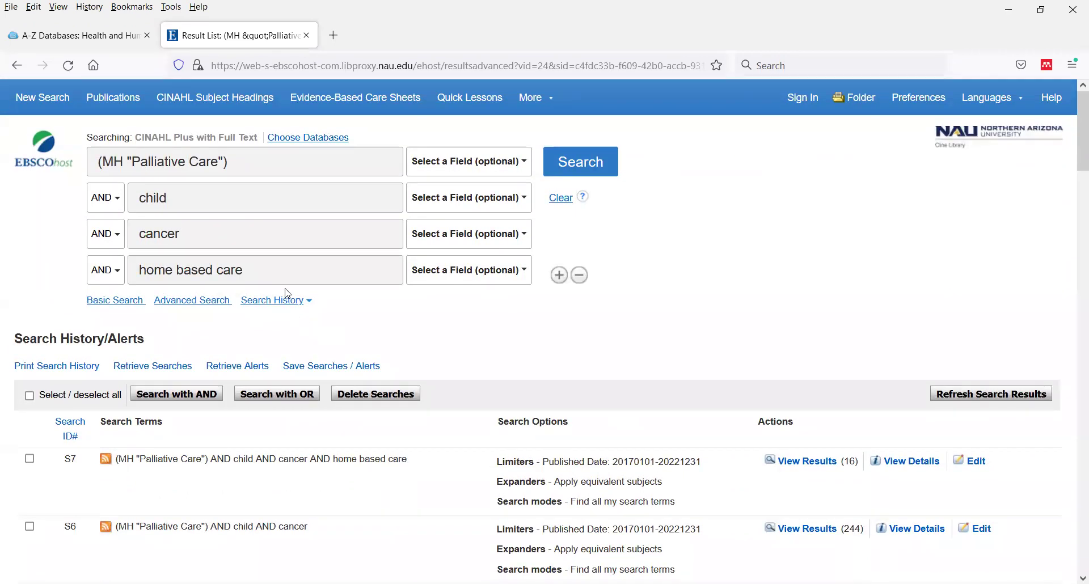
left_click(273, 269)
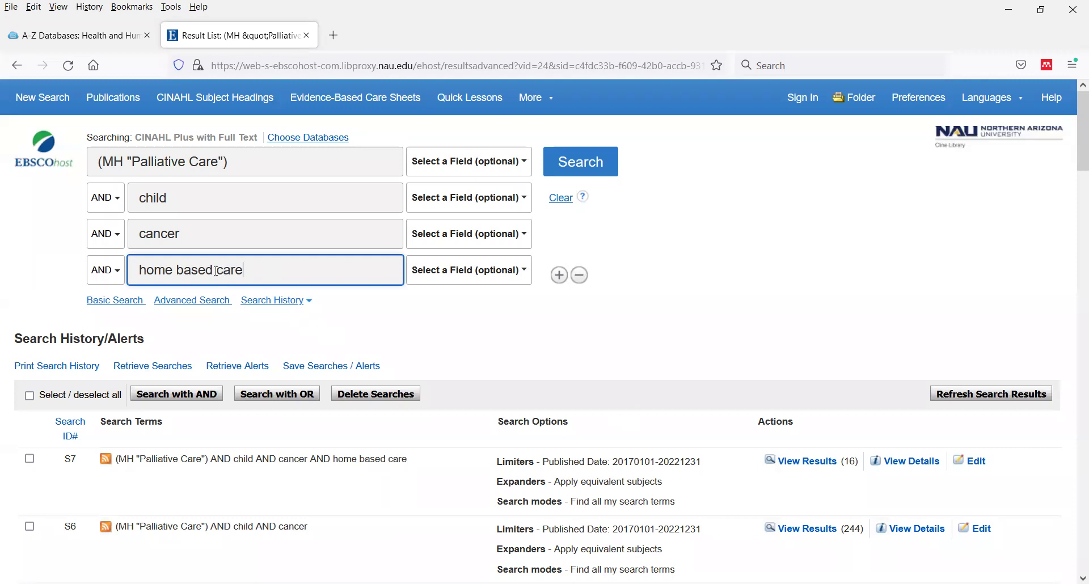
type("\"")
left_click(140, 267)
type("\"")
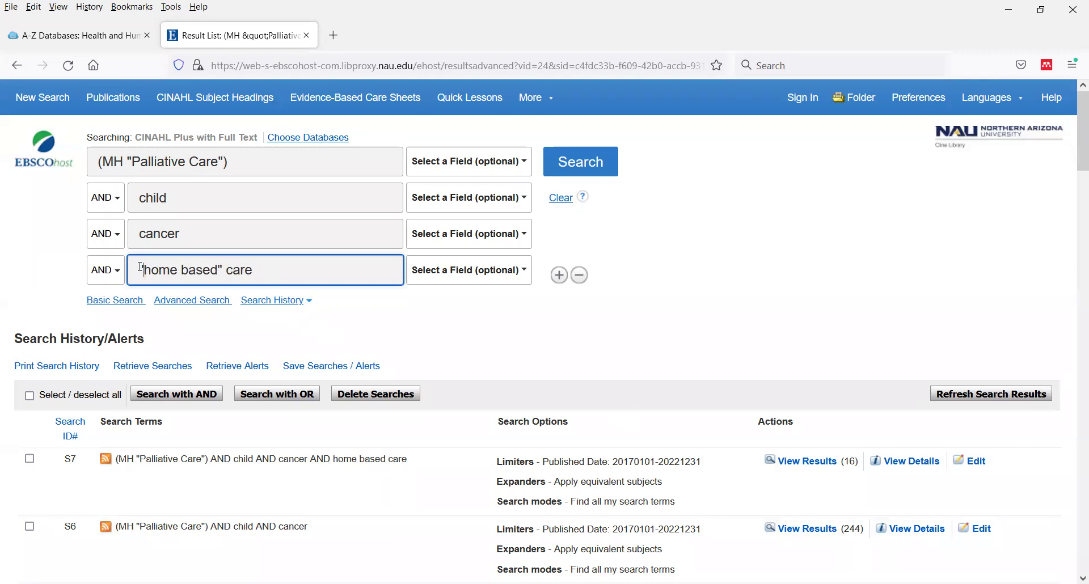
left_click(580, 166)
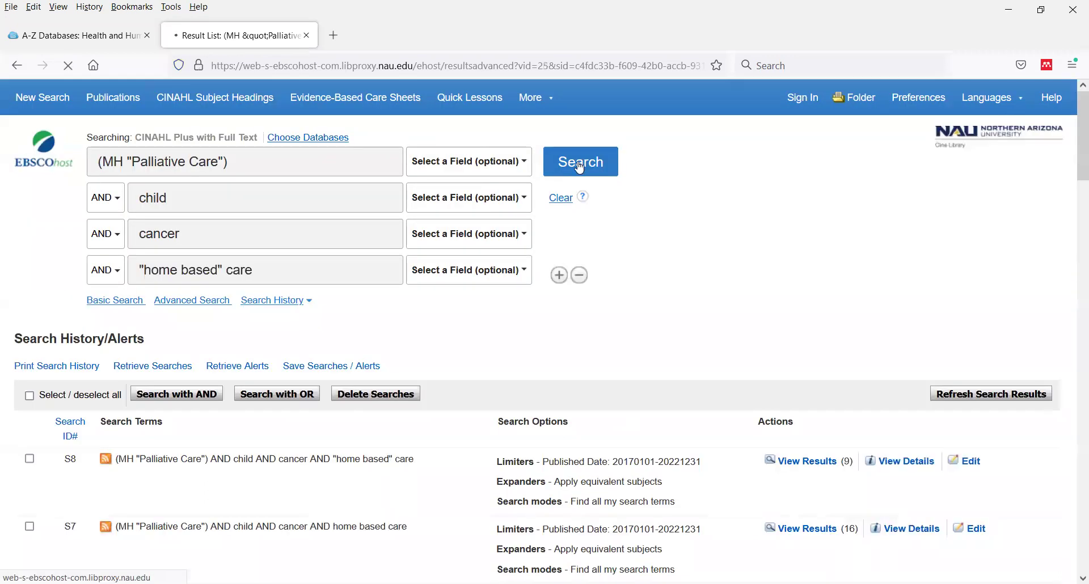
scroll(686, 333, "down", 1)
scroll(685, 333, "down", 5)
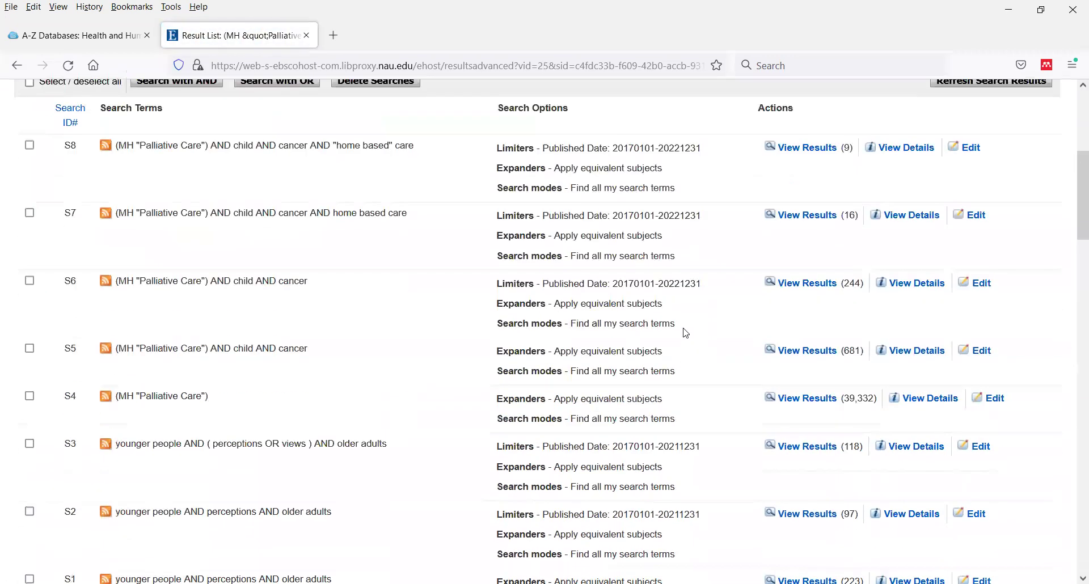
scroll(686, 333, "up", 5)
scroll(686, 334, "down", 3)
scroll(685, 333, "down", 6)
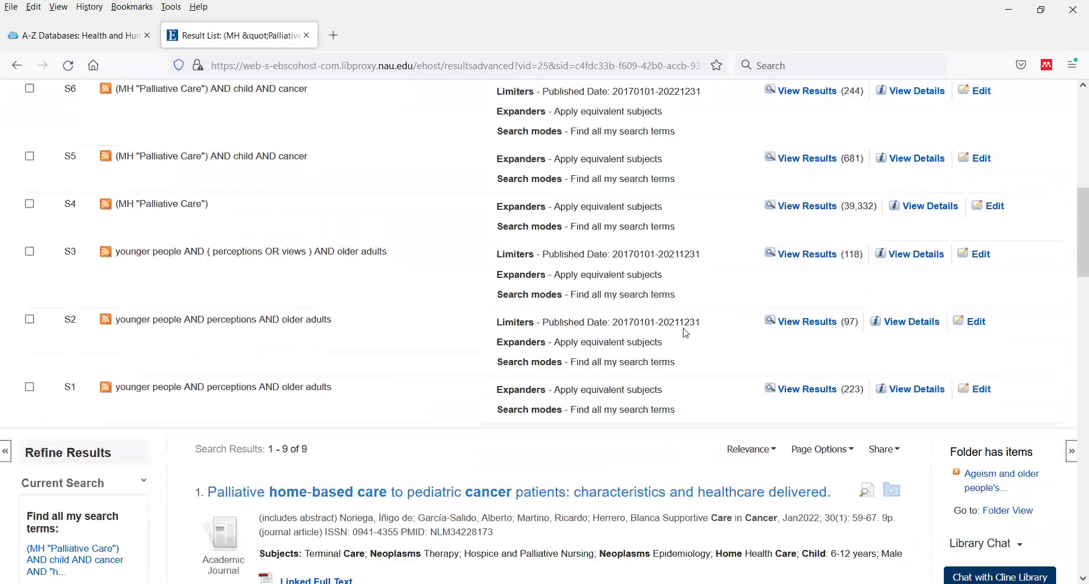
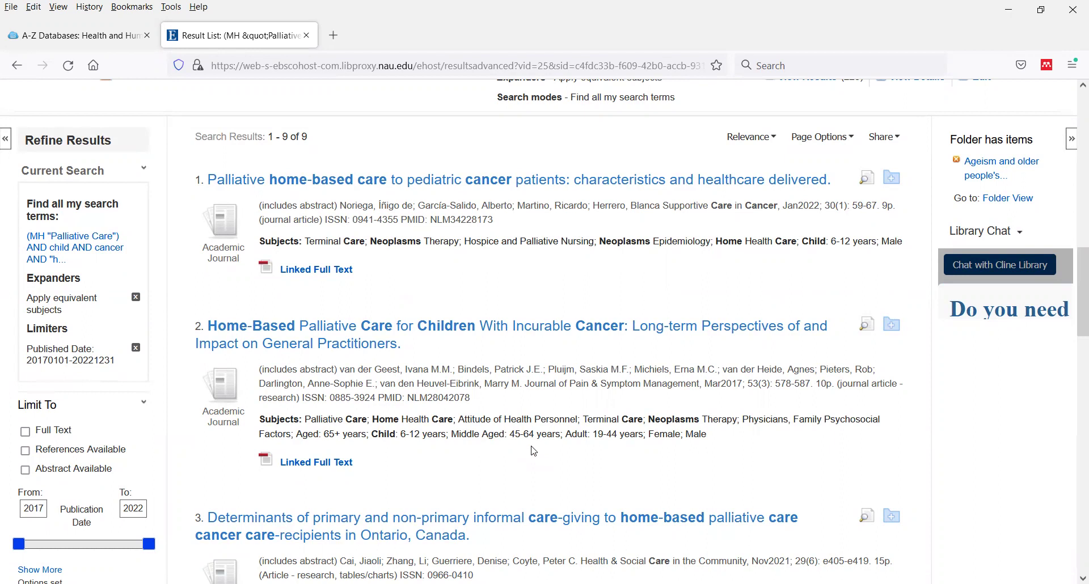
Open the detailed record of the article on palliative home-based care to pediatric cancer patients and read its subjects and abstract.
scroll(478, 267, "up", 12)
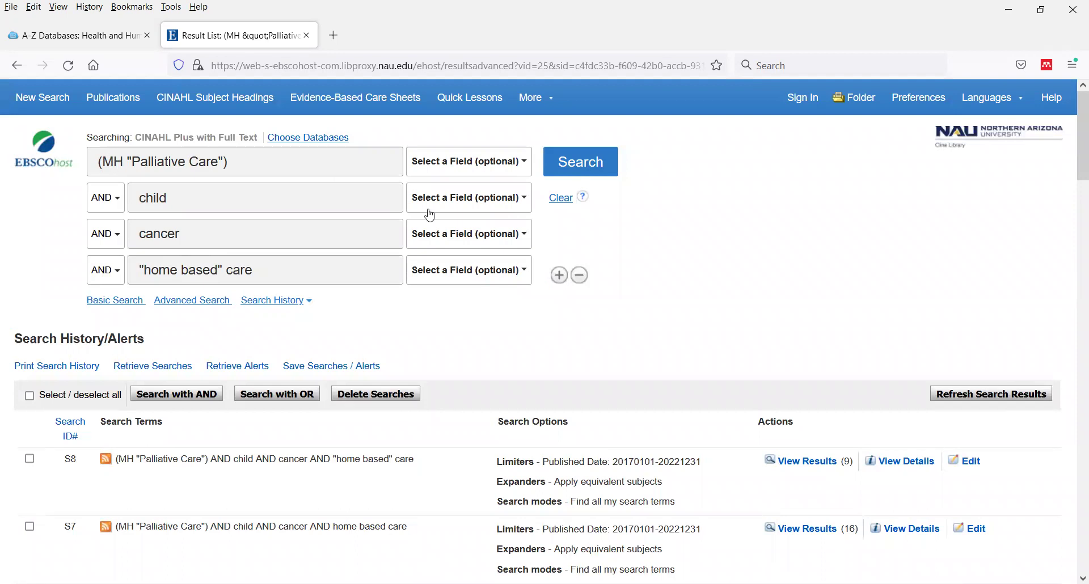
scroll(430, 214, "down", 15)
left_click(433, 166)
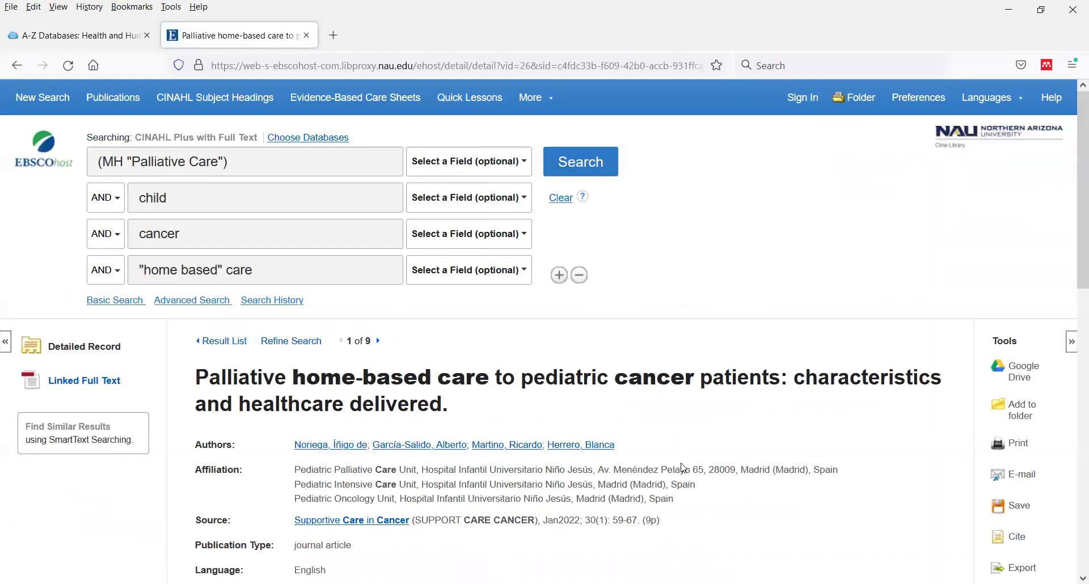
scroll(683, 467, "down", 3)
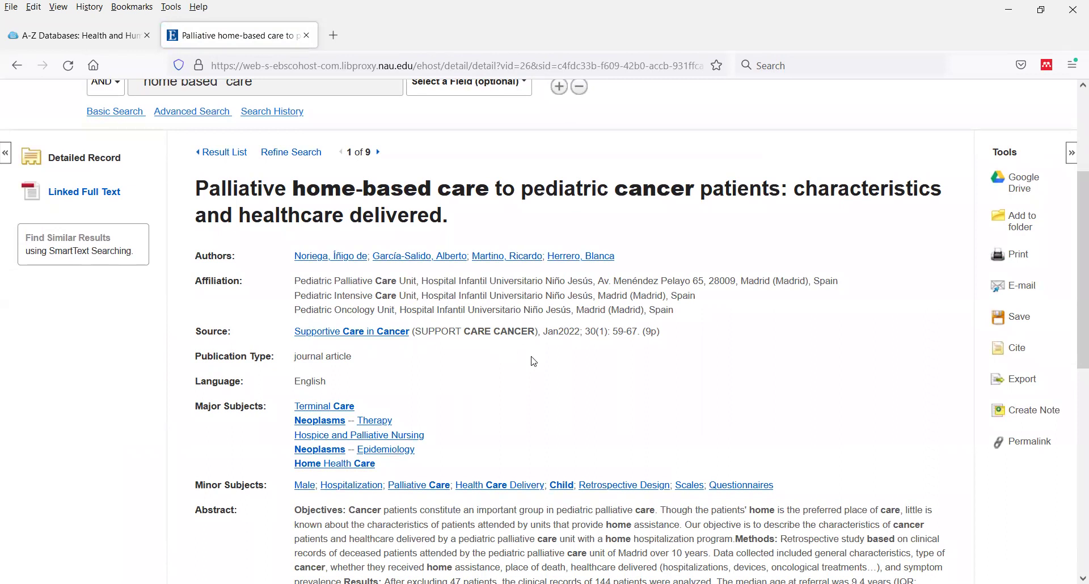
scroll(534, 362, "down", 2)
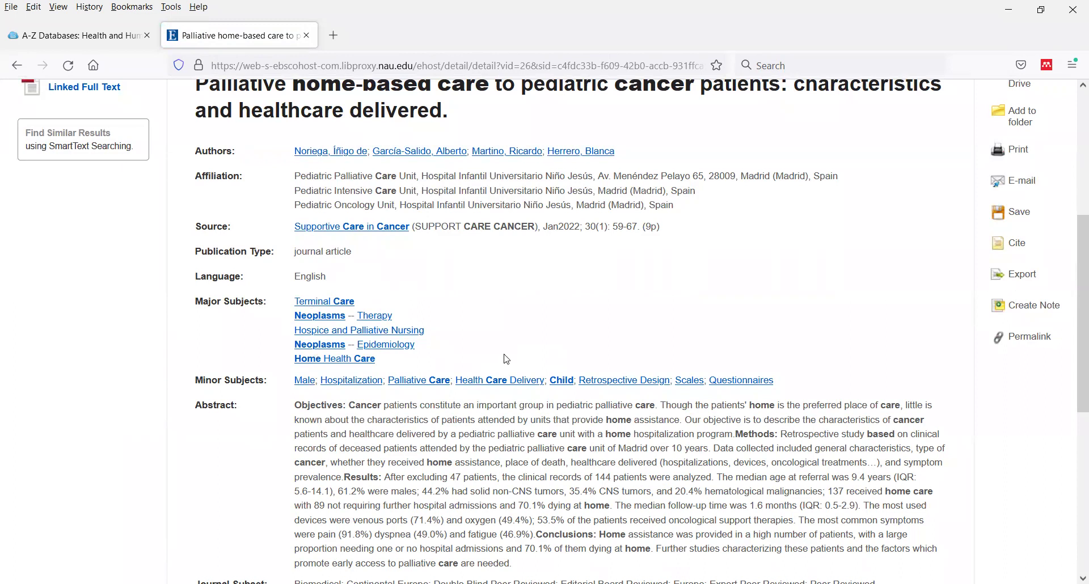
scroll(507, 359, "down", 5)
scroll(506, 354, "down", 2)
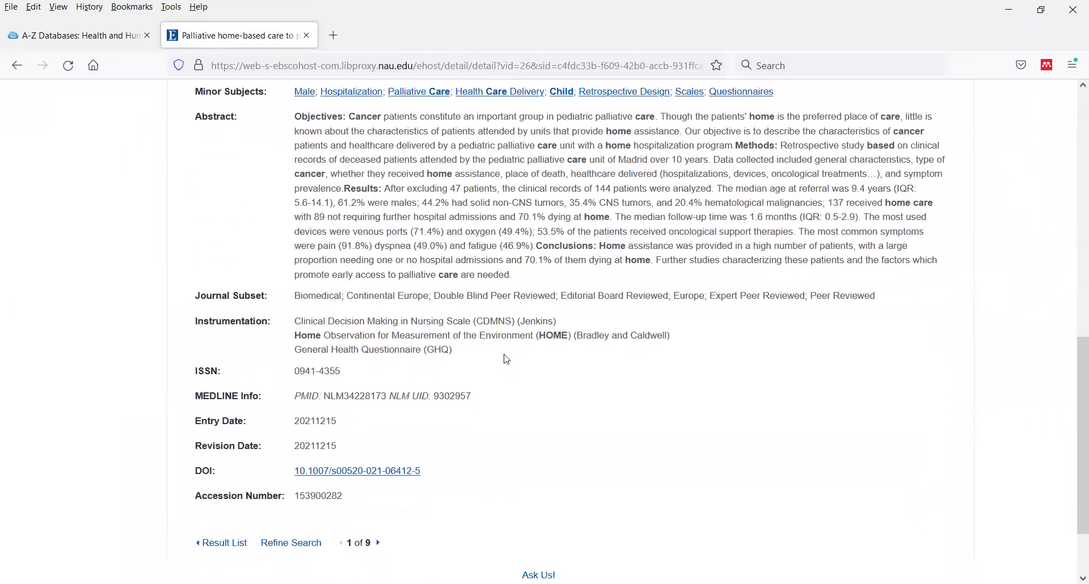
scroll(507, 359, "up", 5)
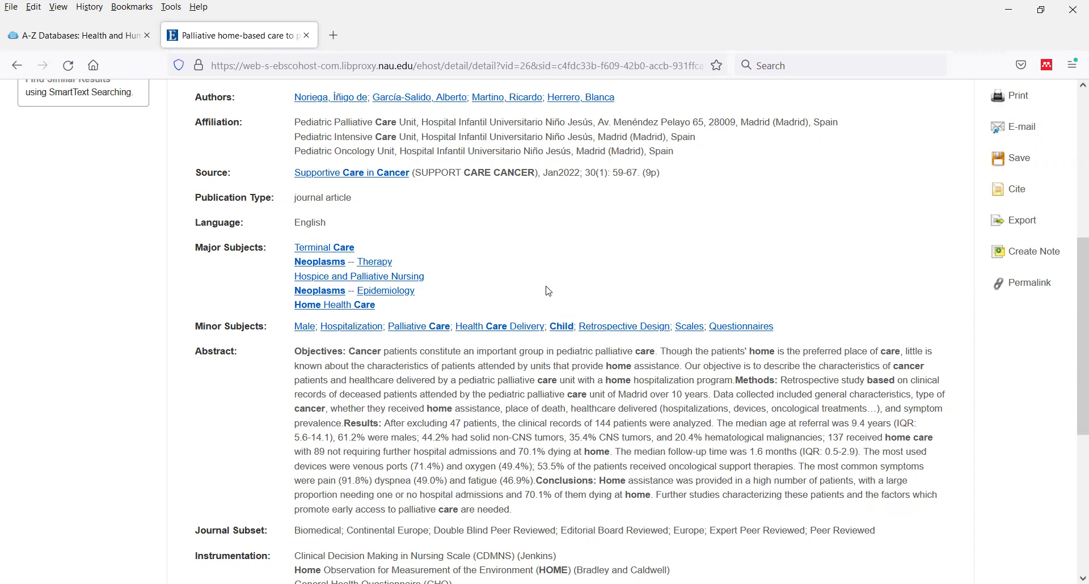
scroll(548, 291, "up", 6)
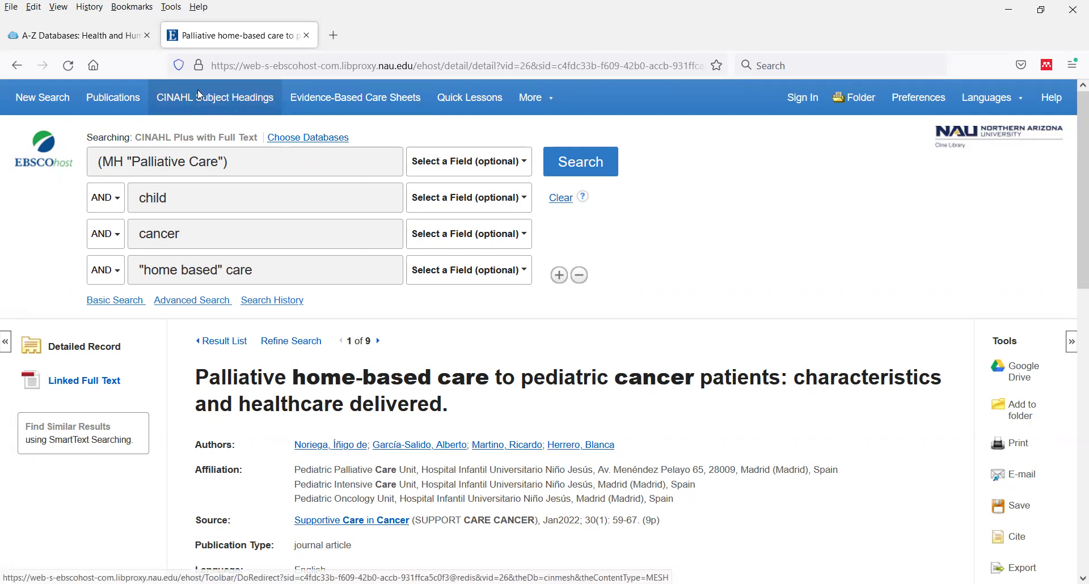
Browse the CINAHL Subject Headings for "palliative care" and review the suggested headings.
left_click(233, 109)
left_click(285, 264)
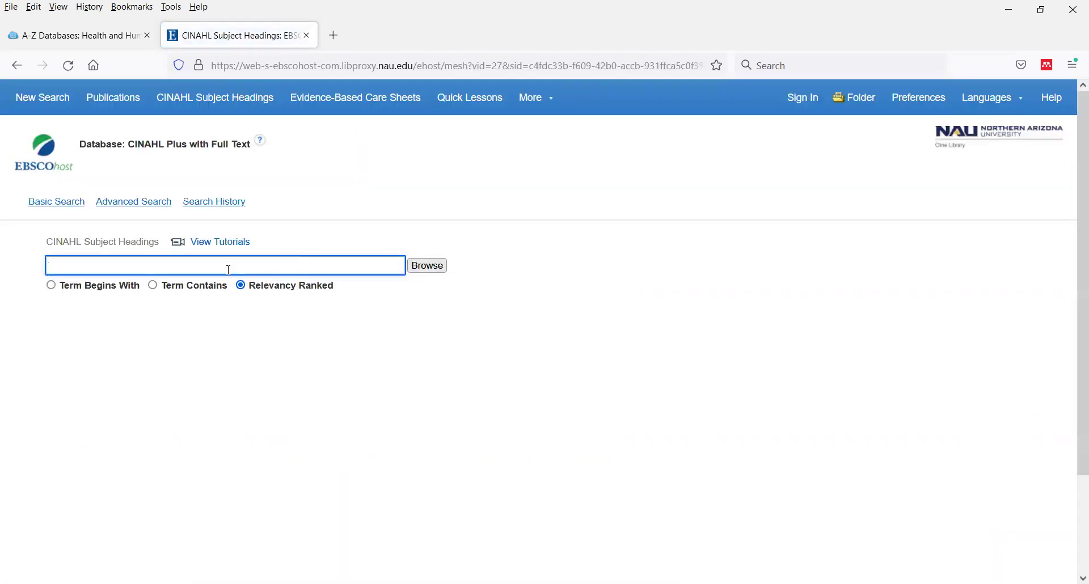
type("pal")
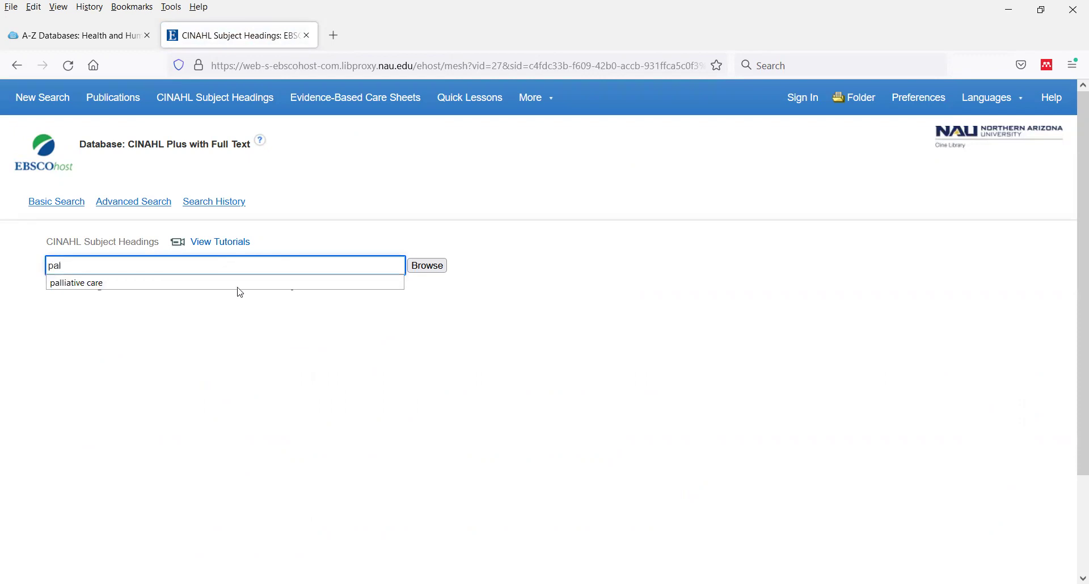
left_click(245, 283)
left_click(430, 266)
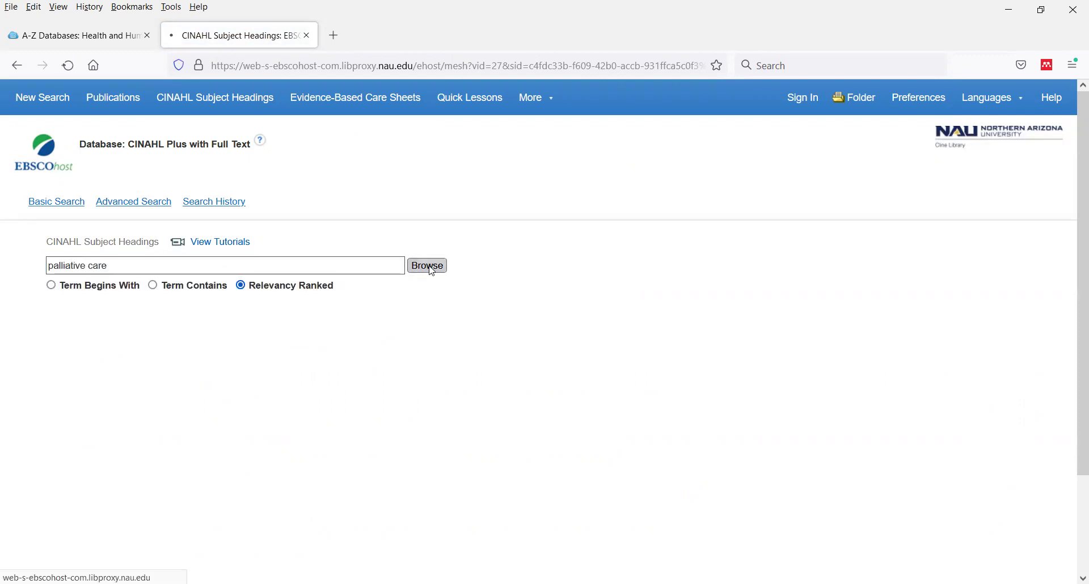
scroll(431, 267, "down", 4)
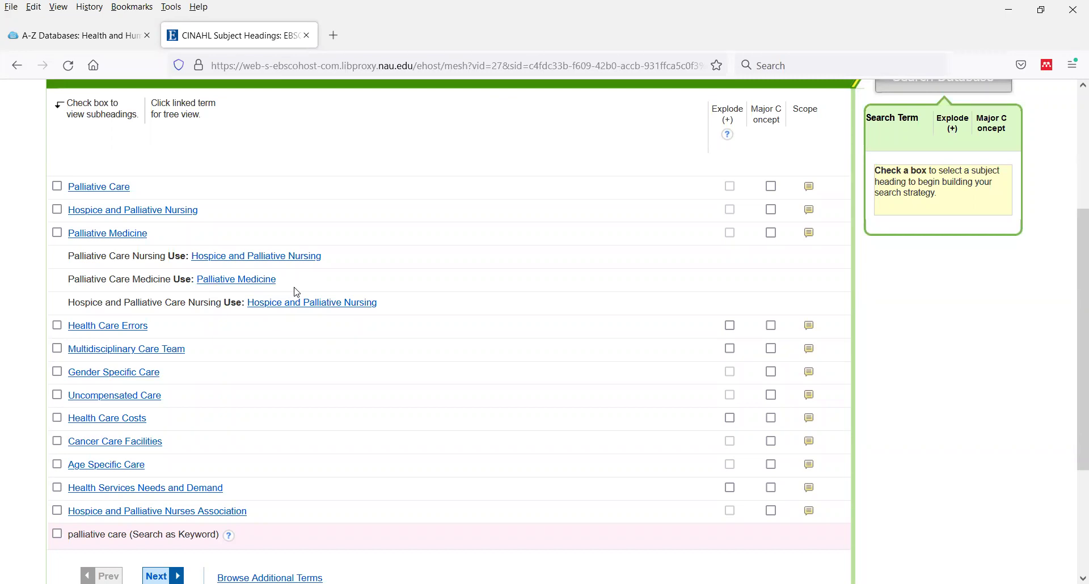
scroll(437, 348, "up", 4)
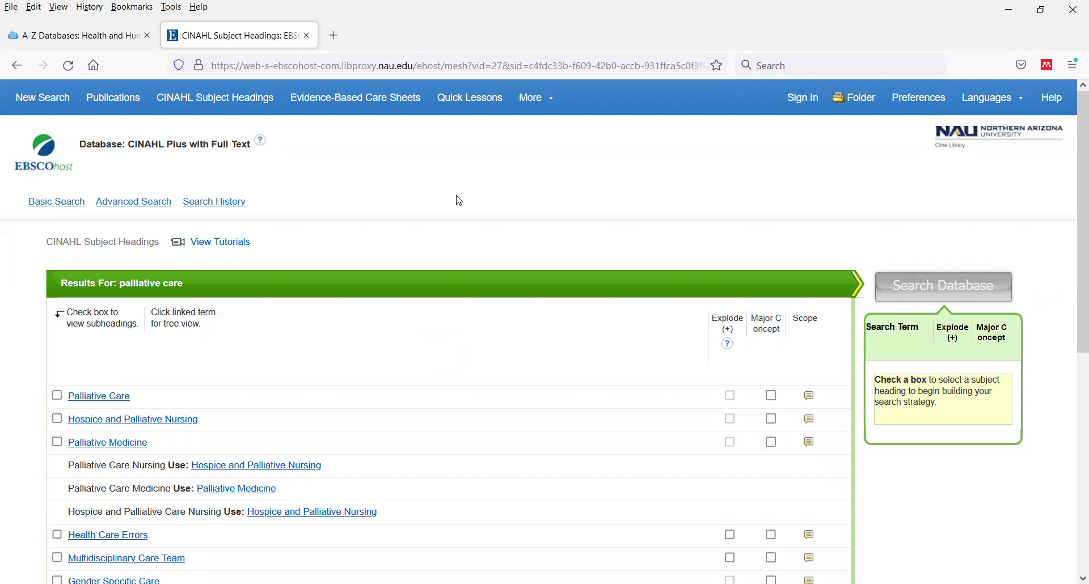
left_click(536, 98)
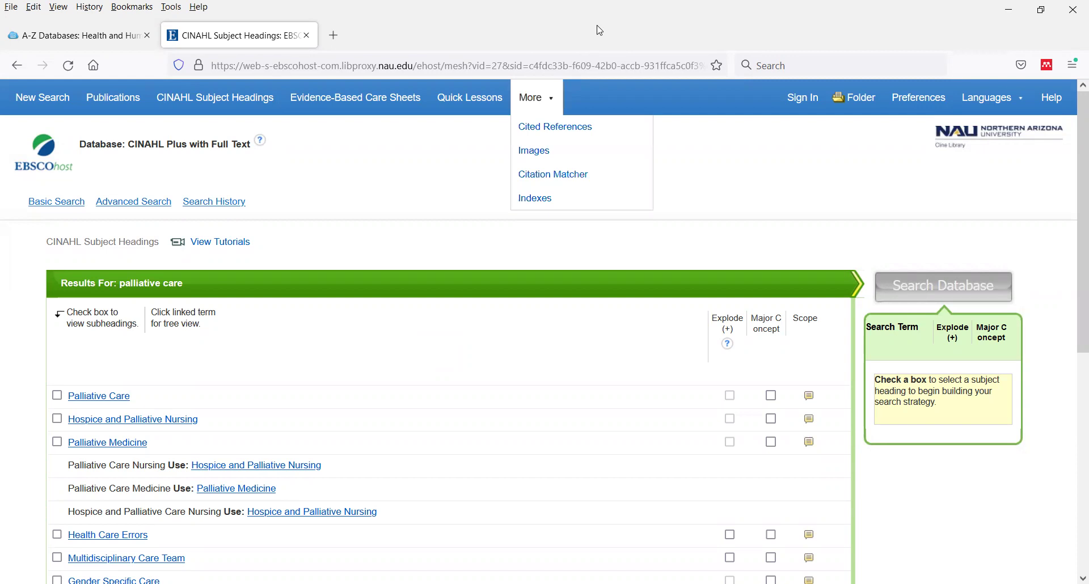